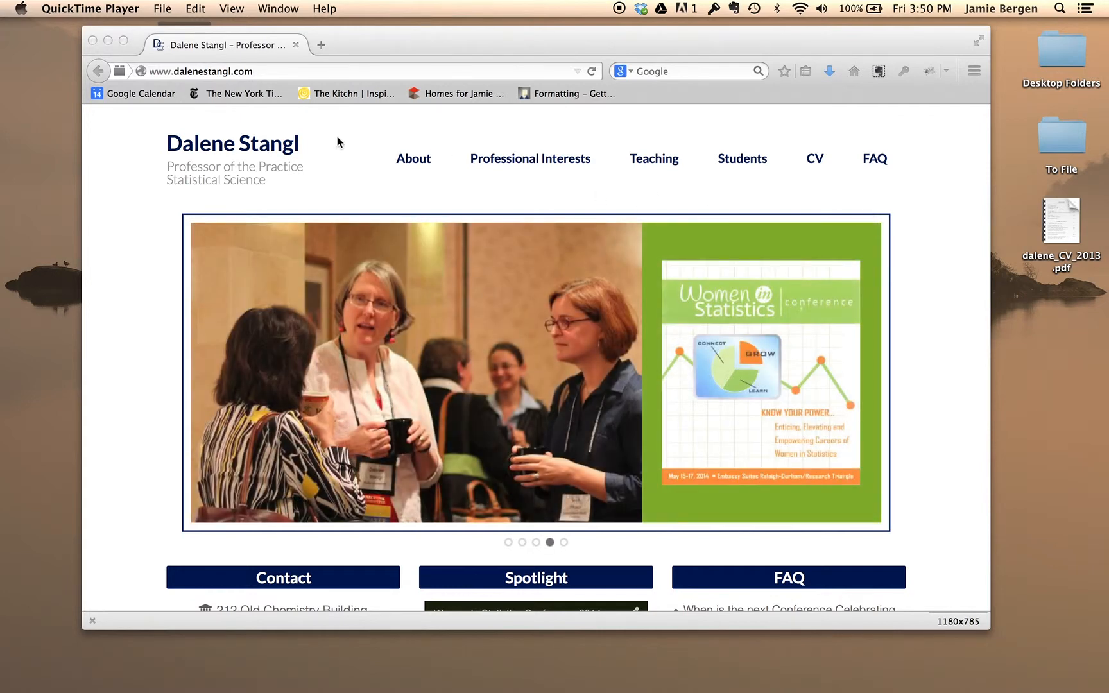
- Go to the website's WordPress login page by adding /wp-admin/ to its address
left_click(306, 72)
key("Right")
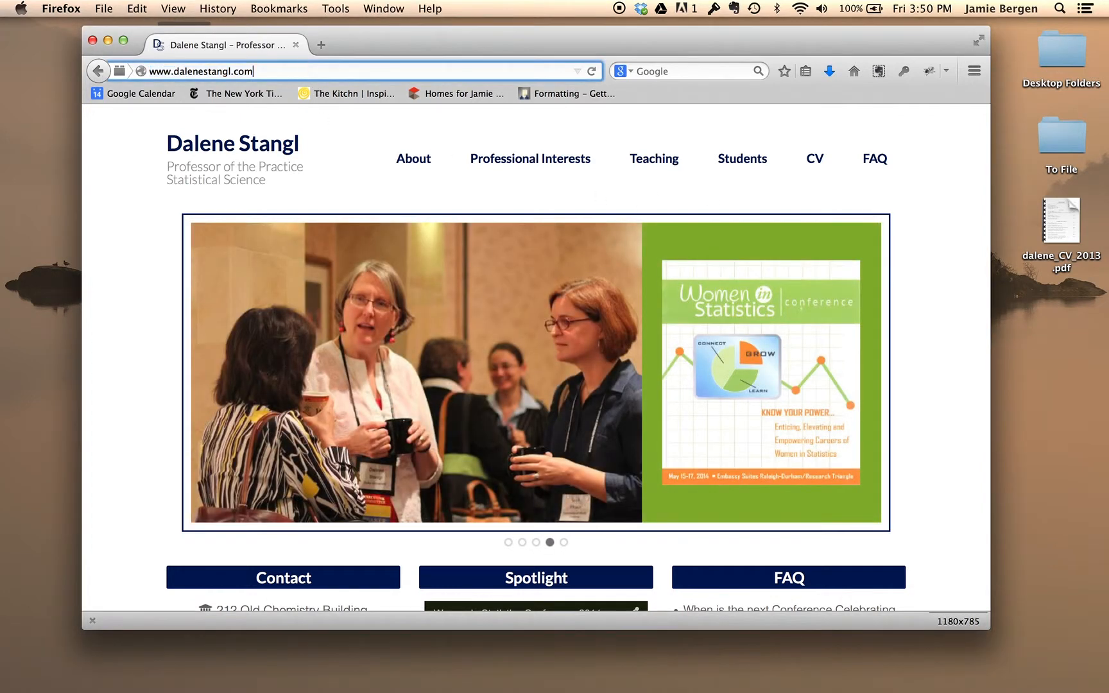
type("/wp-admin/")
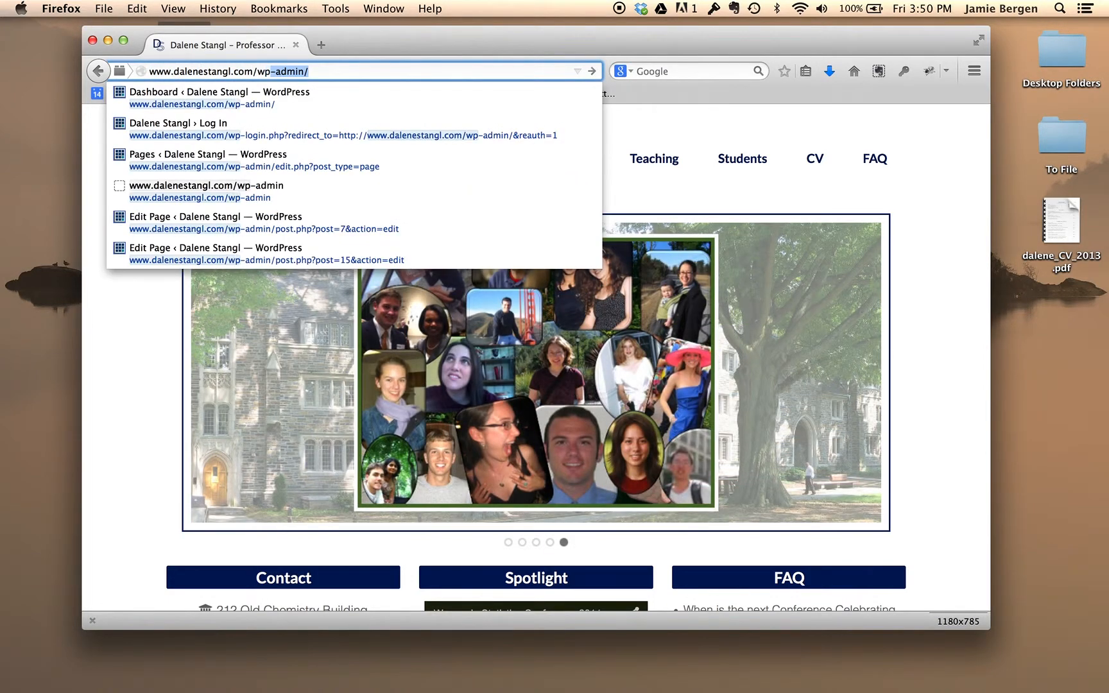
key("Return")
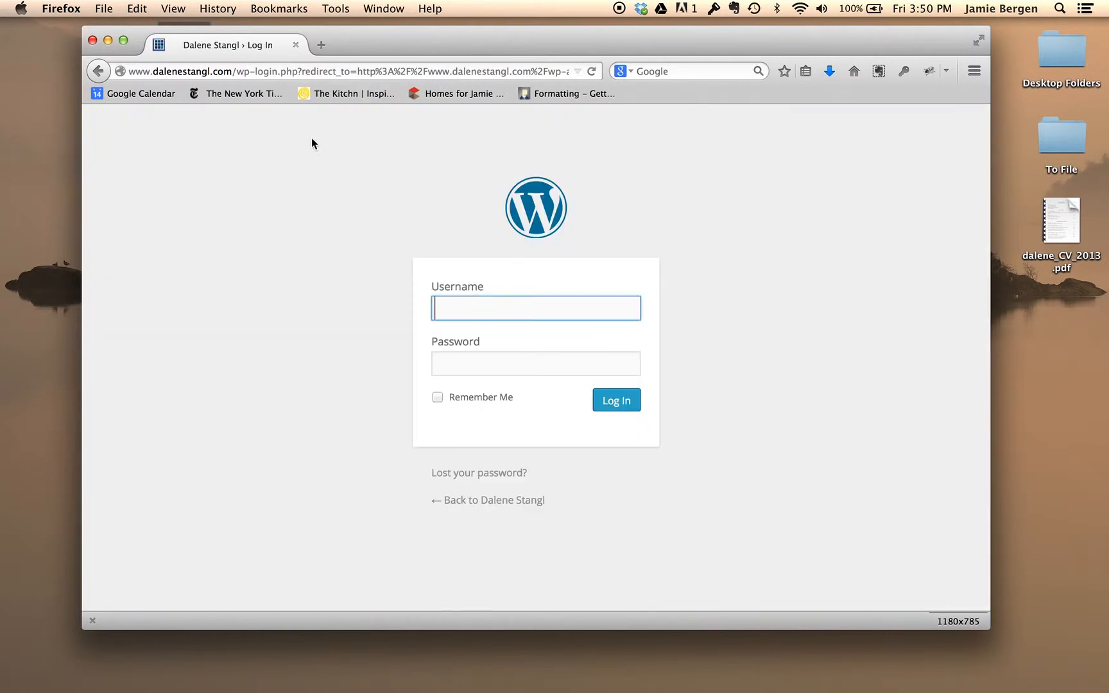
- Log in with the account username and password, enabling Remember Me and declining to save the login in 1Password
type("Dal")
key("Down")
key("Tab")
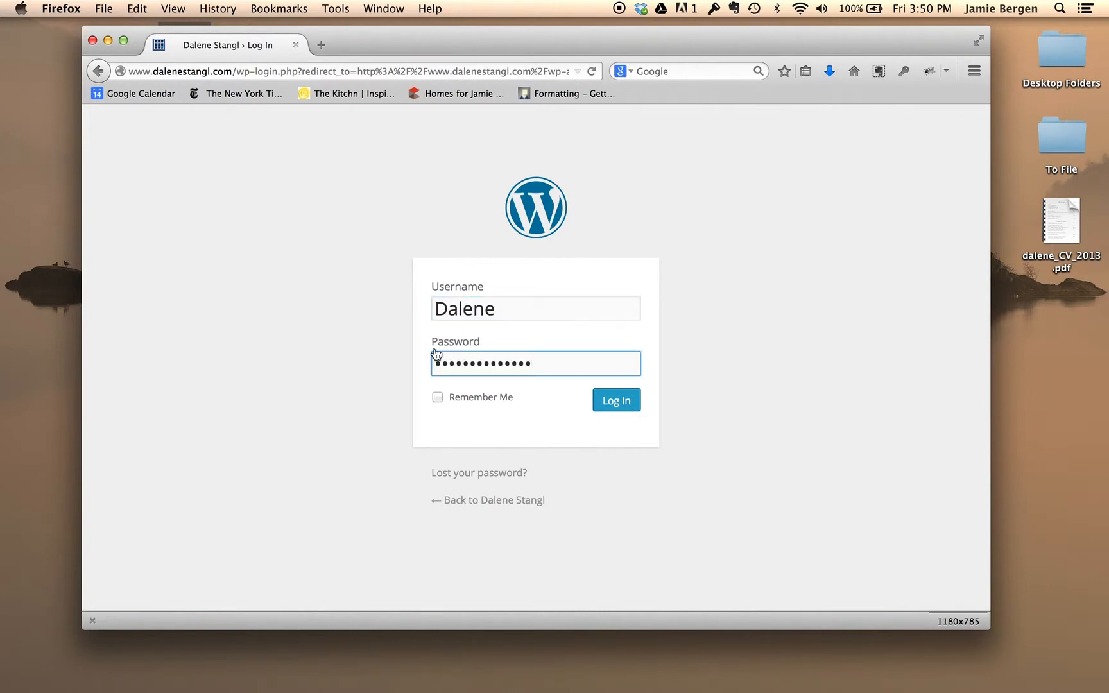
left_click(437, 398)
left_click(618, 402)
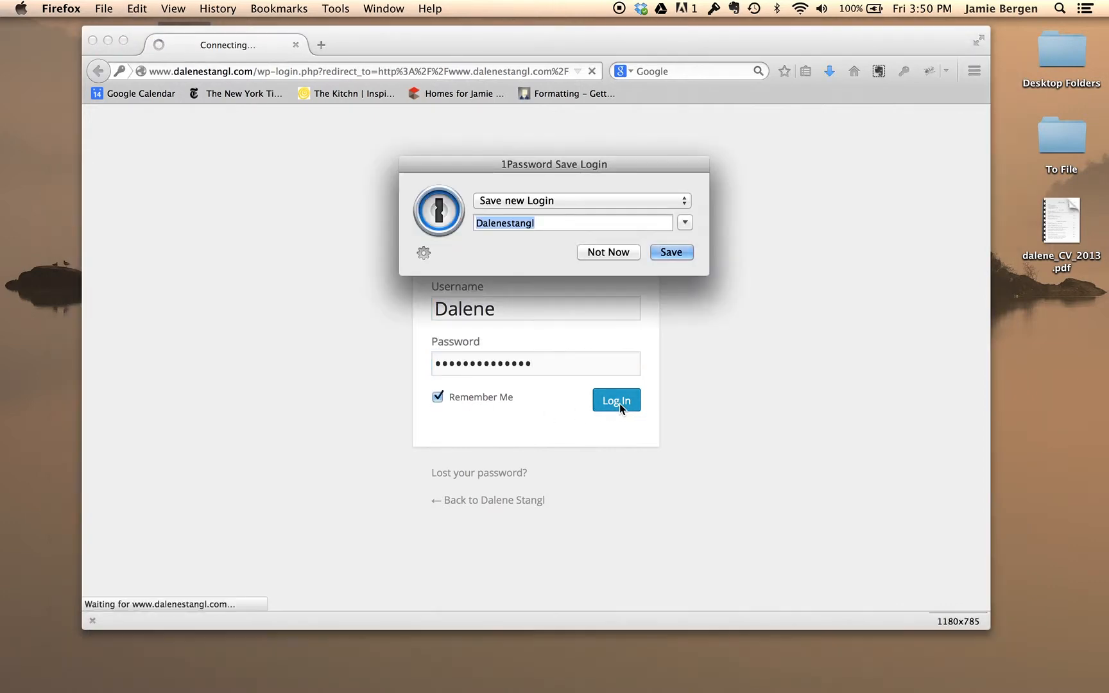
left_click(618, 252)
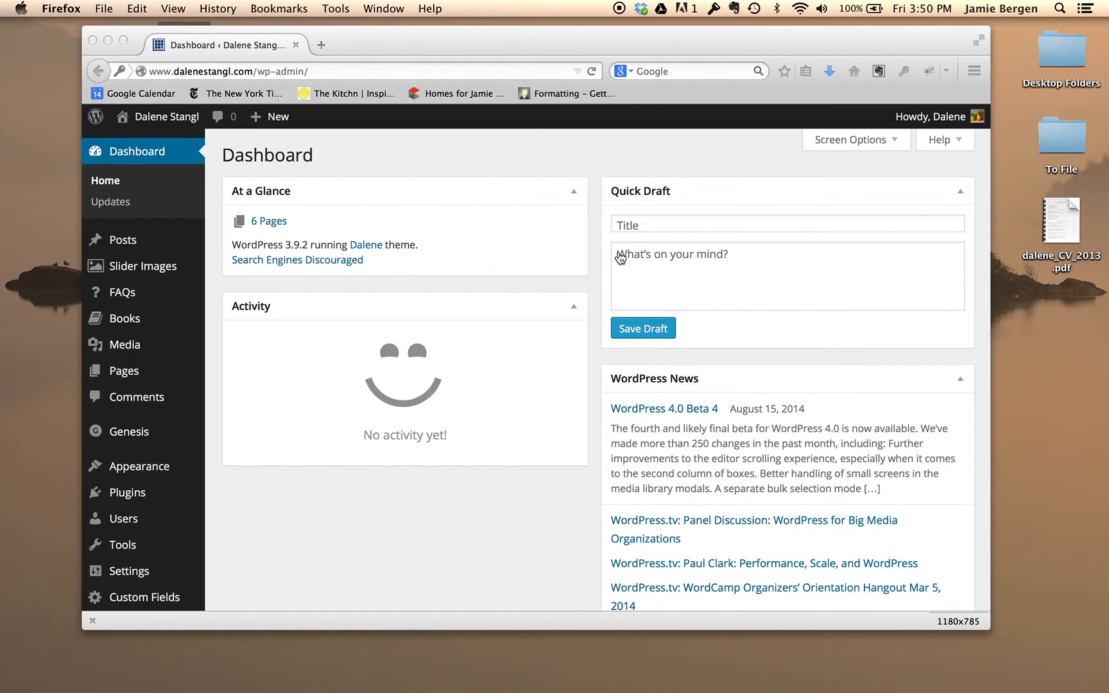
- Open the About page for editing and switch its content to the Visual editor
left_click(127, 375)
left_click(126, 374)
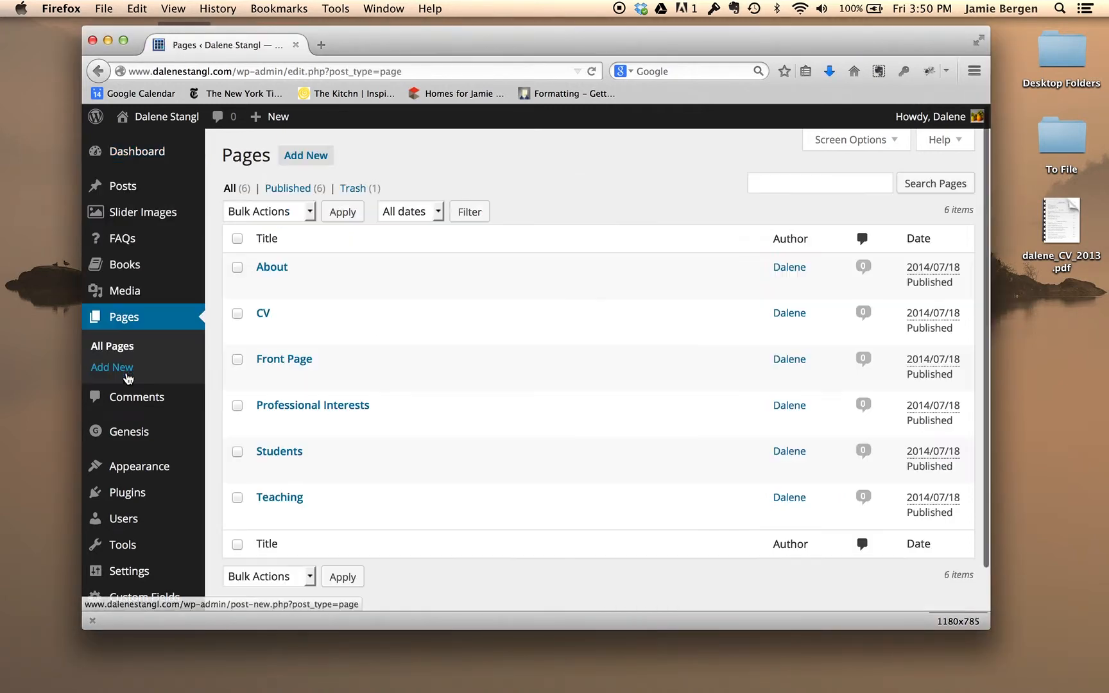
left_click(280, 269)
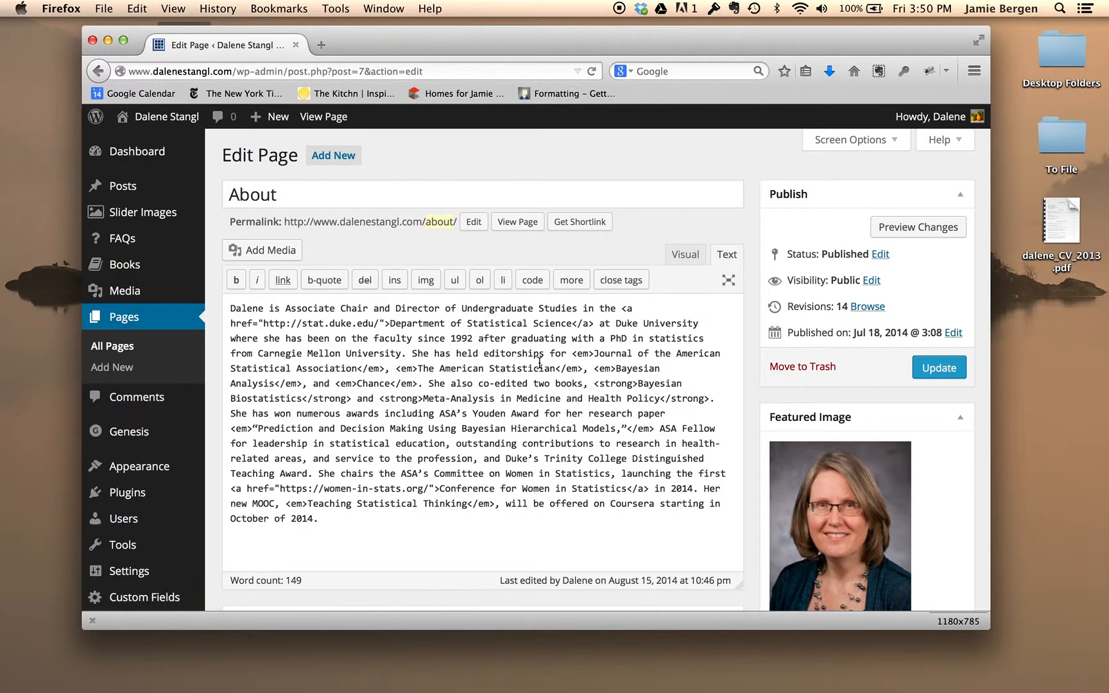
left_click(688, 255)
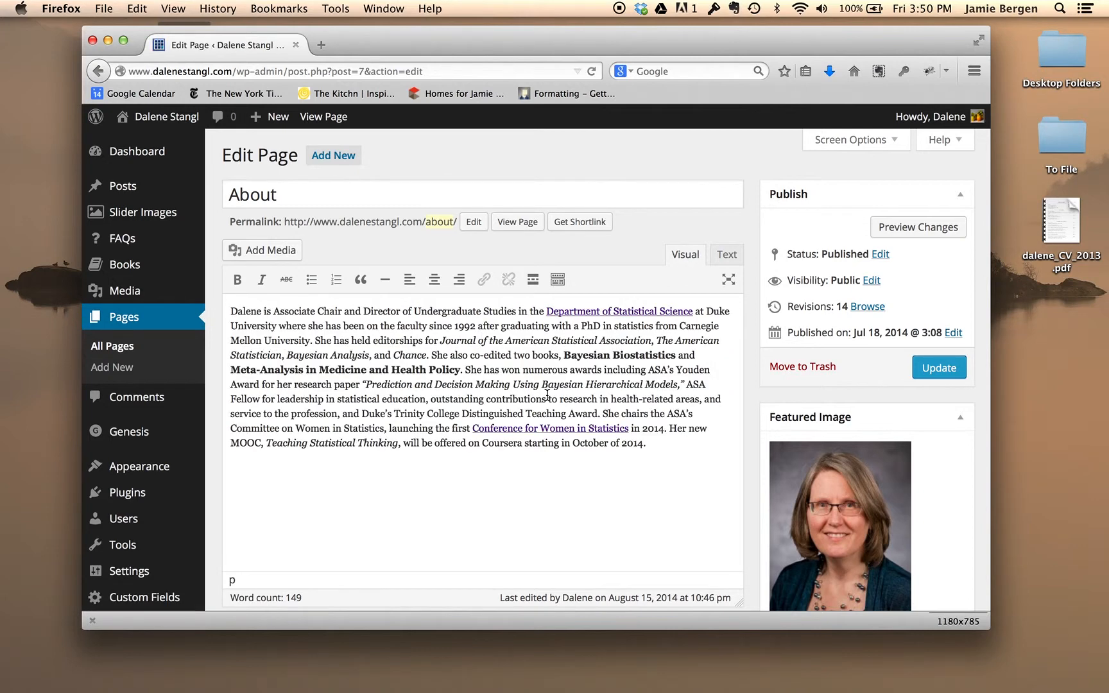
- Remove the featured image from the About page
scroll(935, 443, "down", 3)
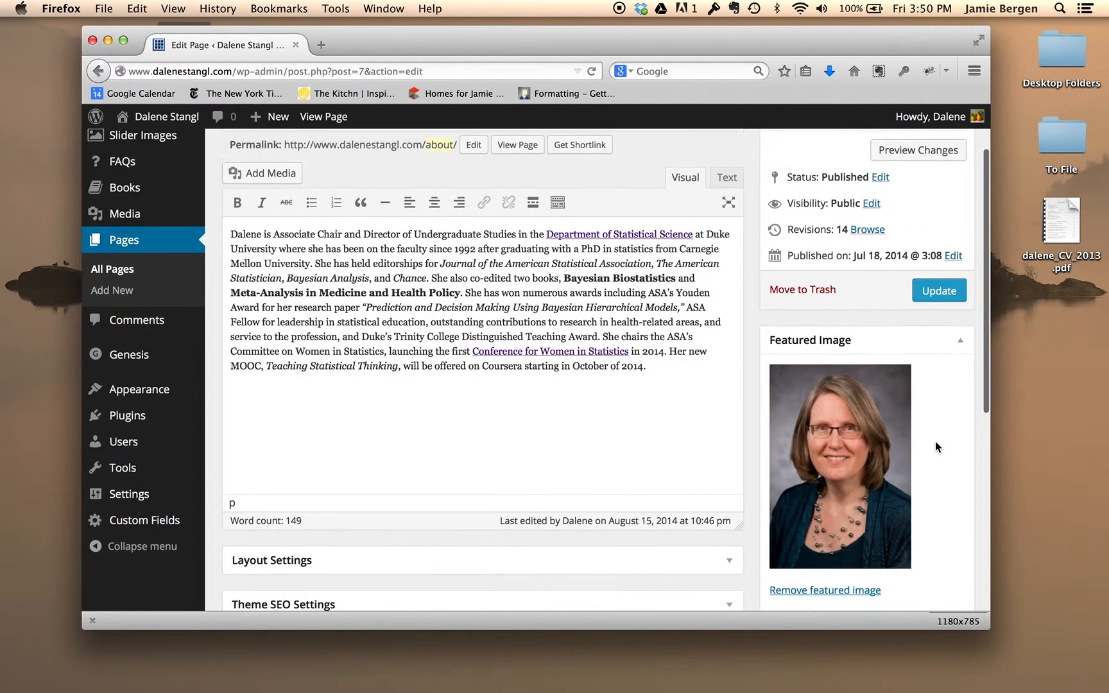
scroll(935, 444, "down", 2)
left_click(835, 552)
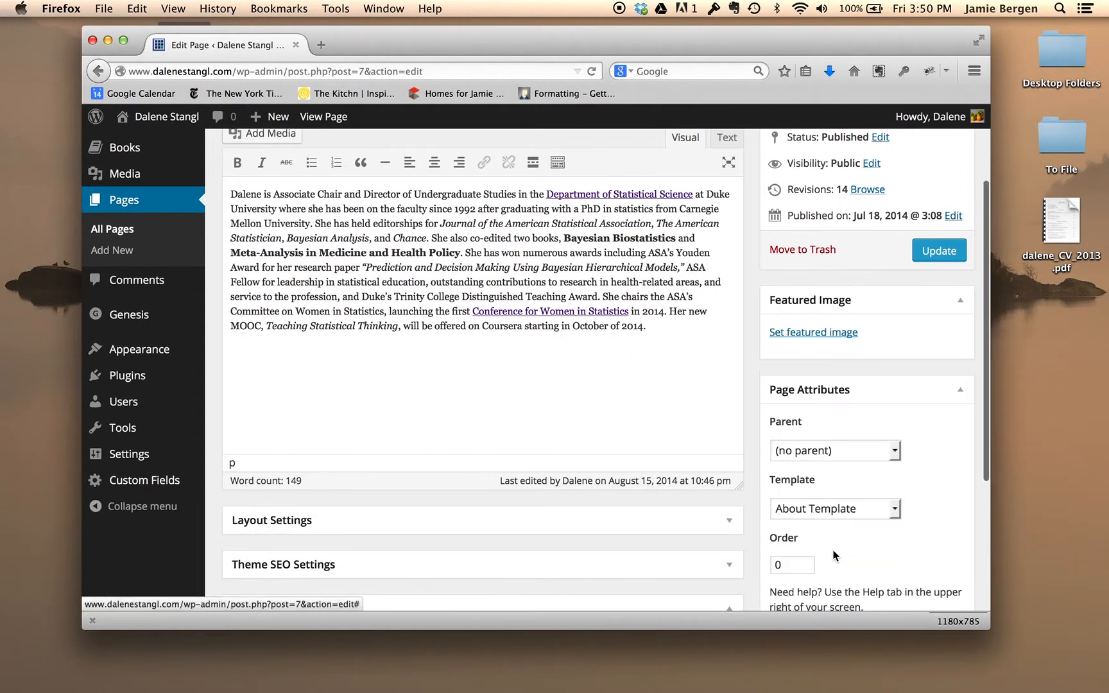
- Set the professor's portrait photo from the Media Library as the About page's featured image
left_click(823, 339)
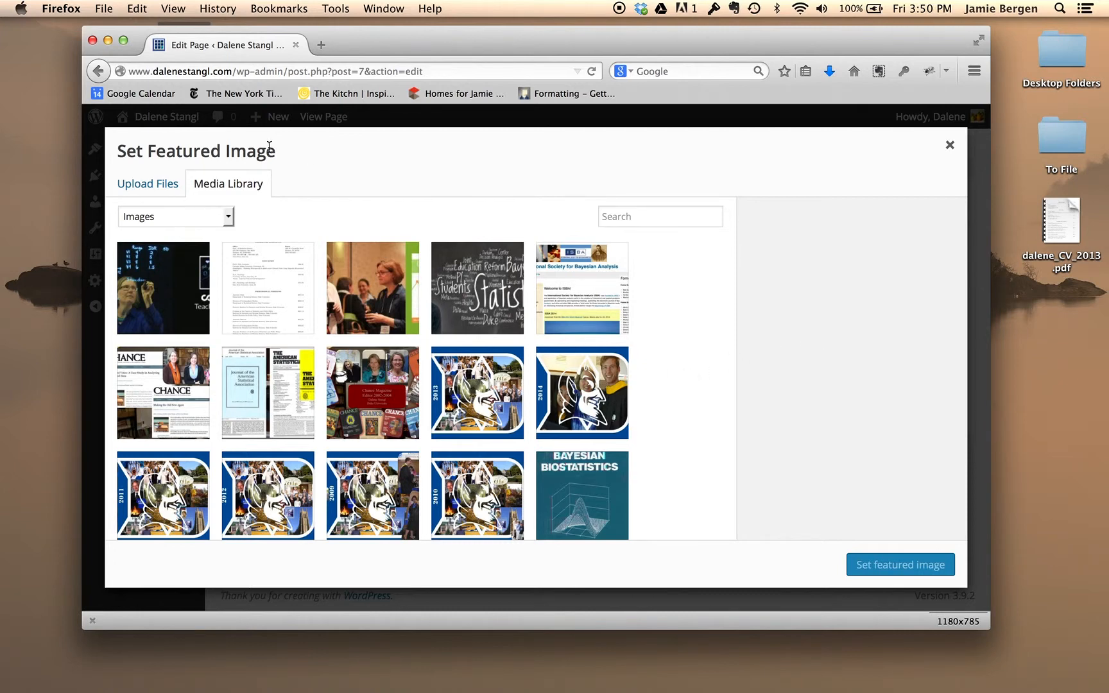
left_click(149, 186)
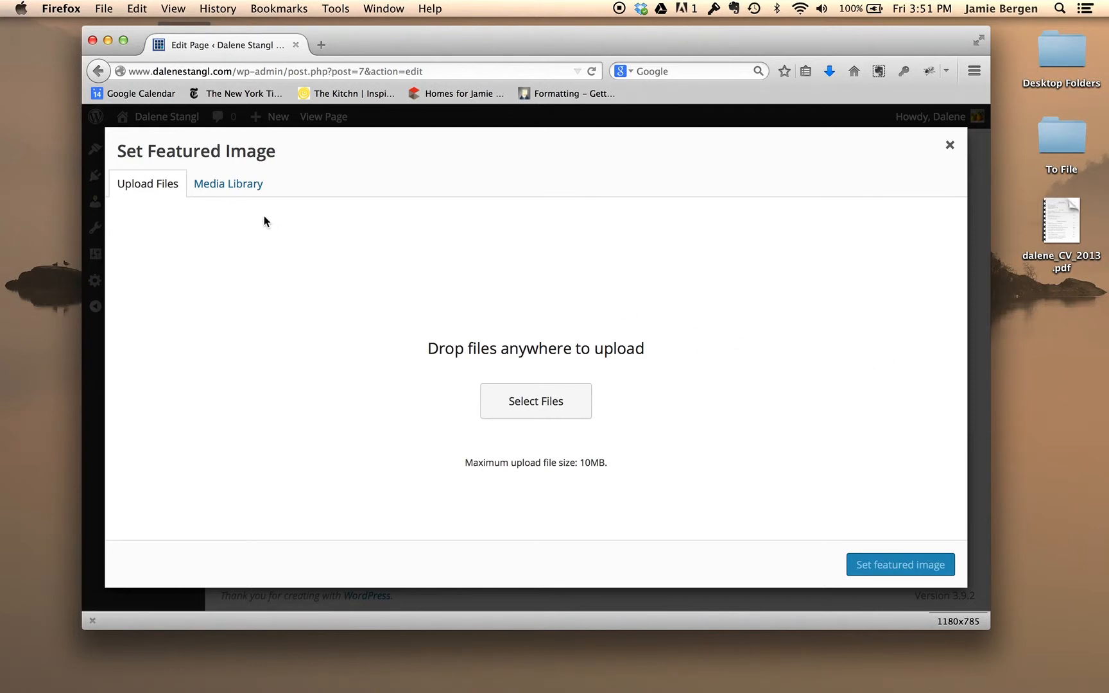
left_click(244, 185)
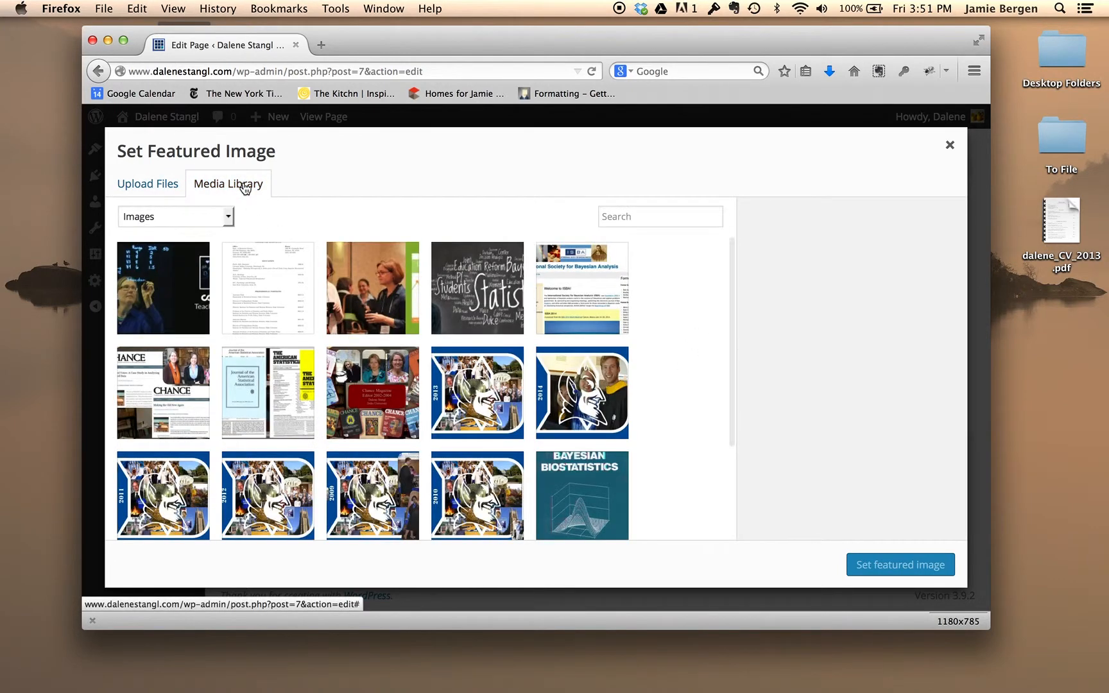
scroll(441, 354, "down", 3)
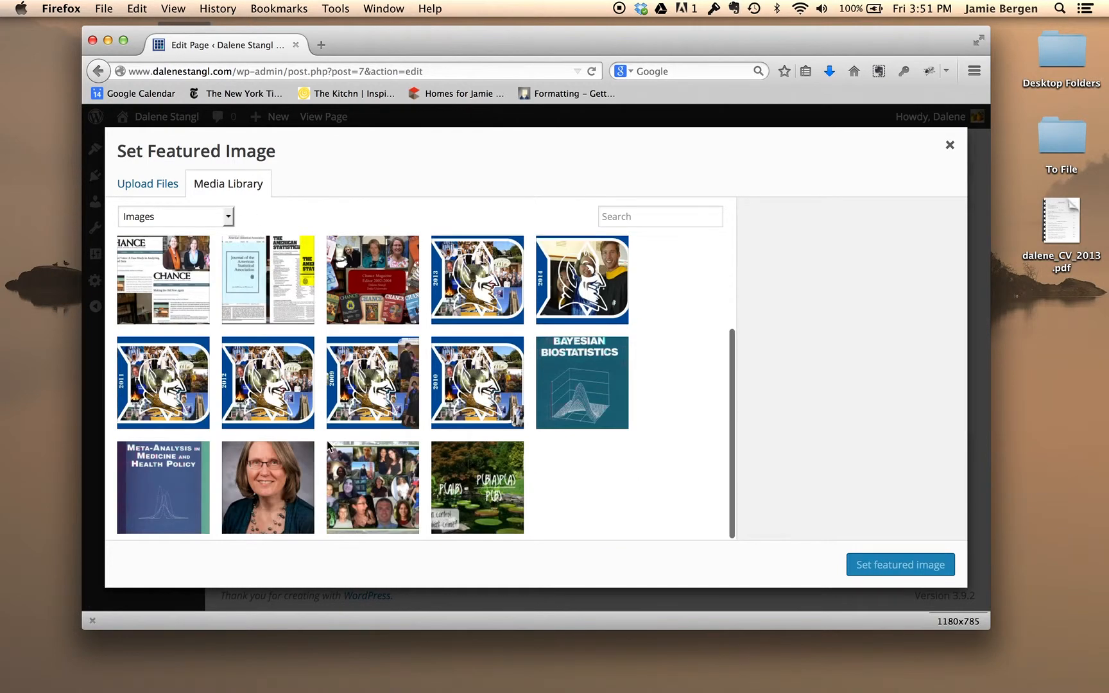
left_click(289, 480)
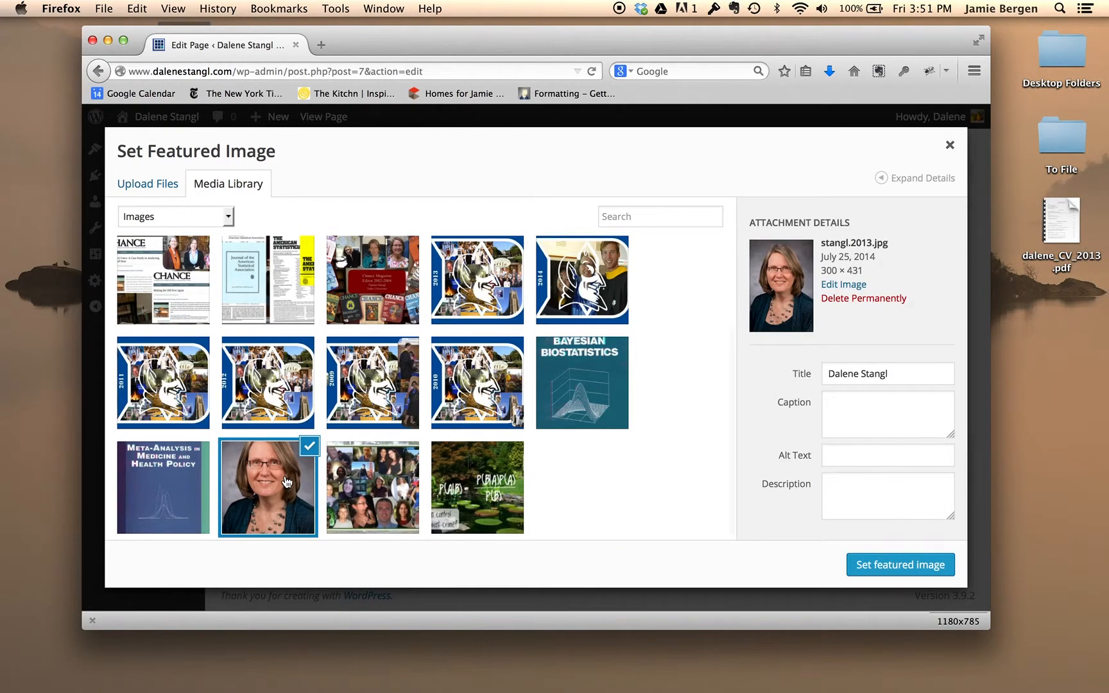
left_click(881, 565)
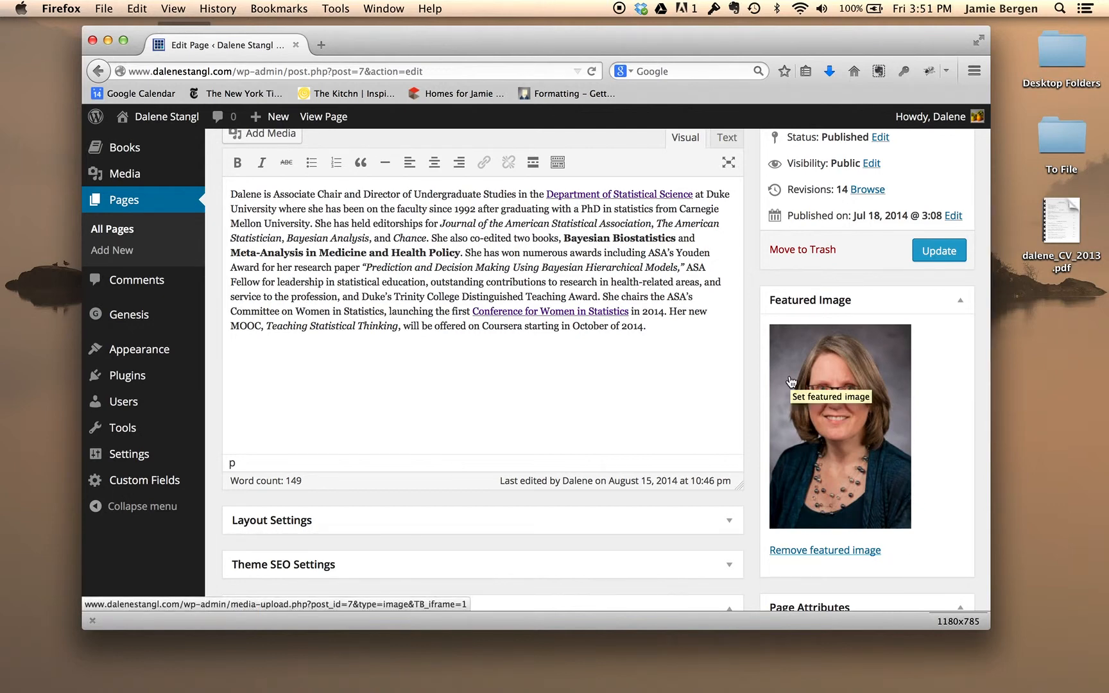
- Update the About page and view it on the live site
left_click(938, 254)
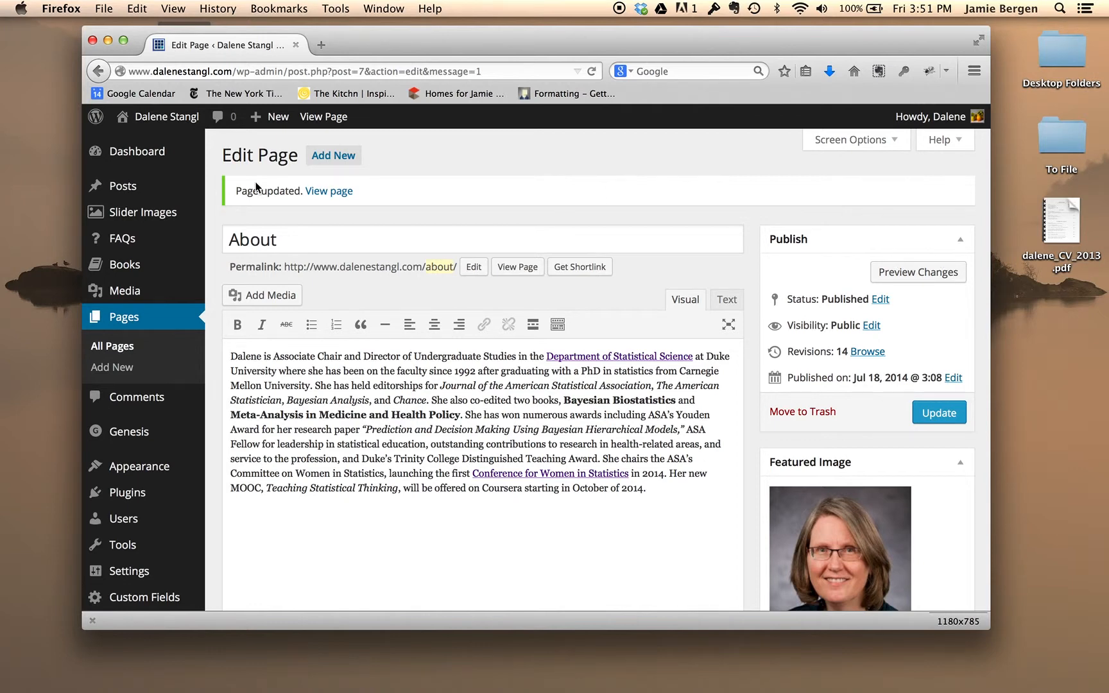
left_click(165, 118)
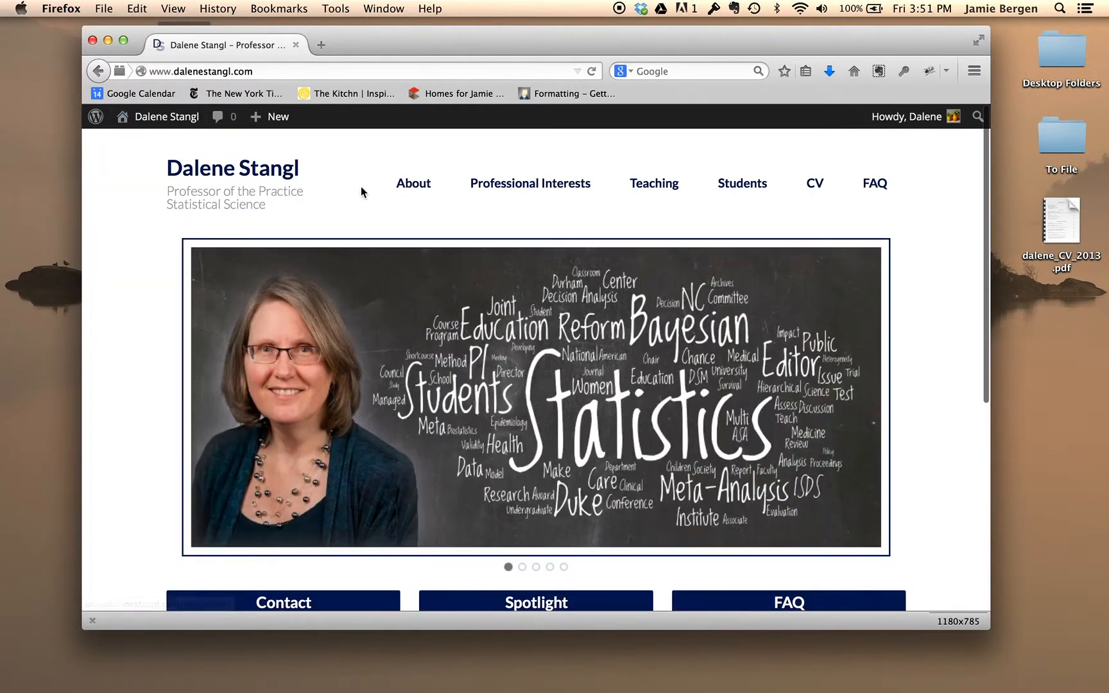
left_click(409, 190)
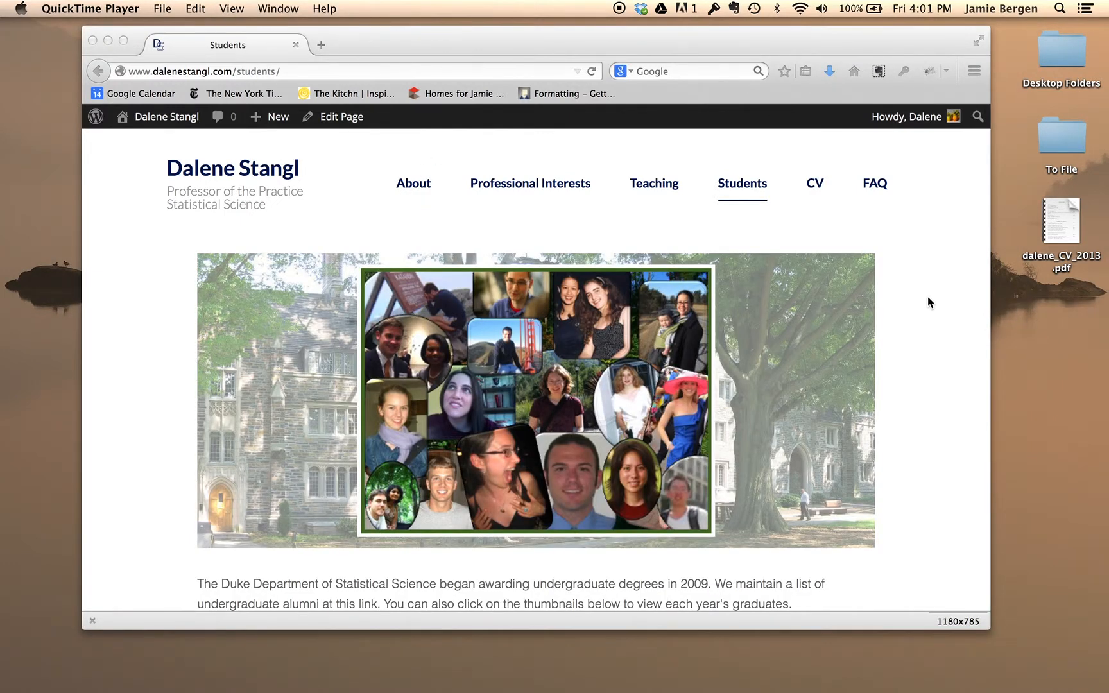
- Examine the live Students page's gallery of graduates, enlarging the 2014, 2013 and 2012 images
scroll(928, 301, "down", 2)
scroll(928, 299, "down", 5)
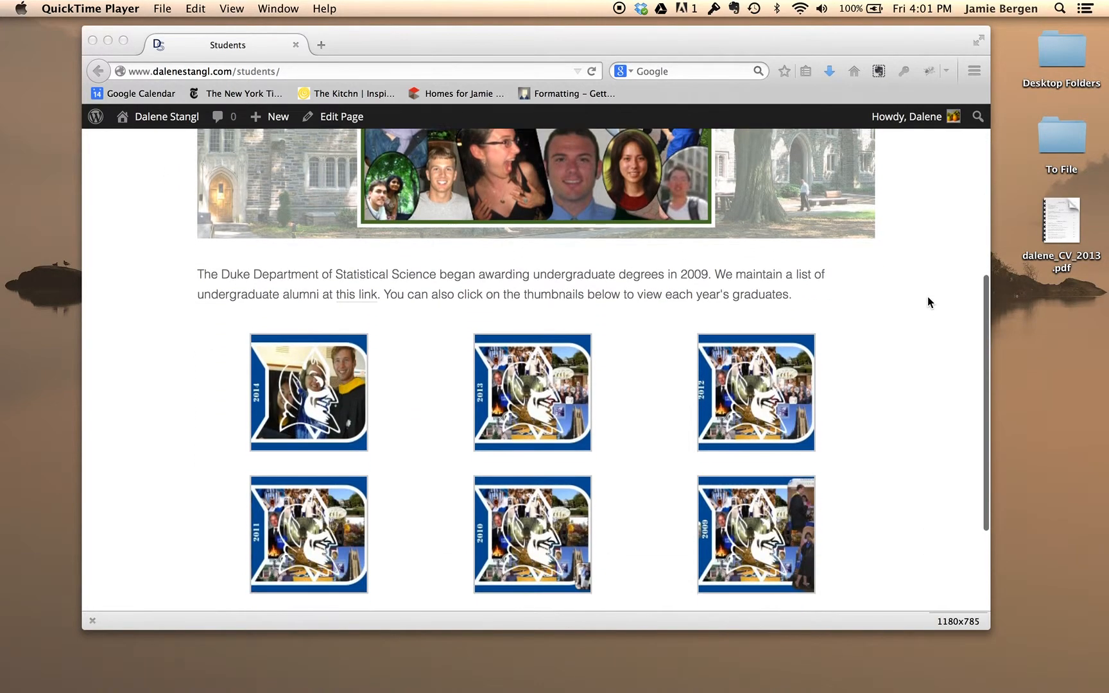
scroll(928, 302, "down", 1)
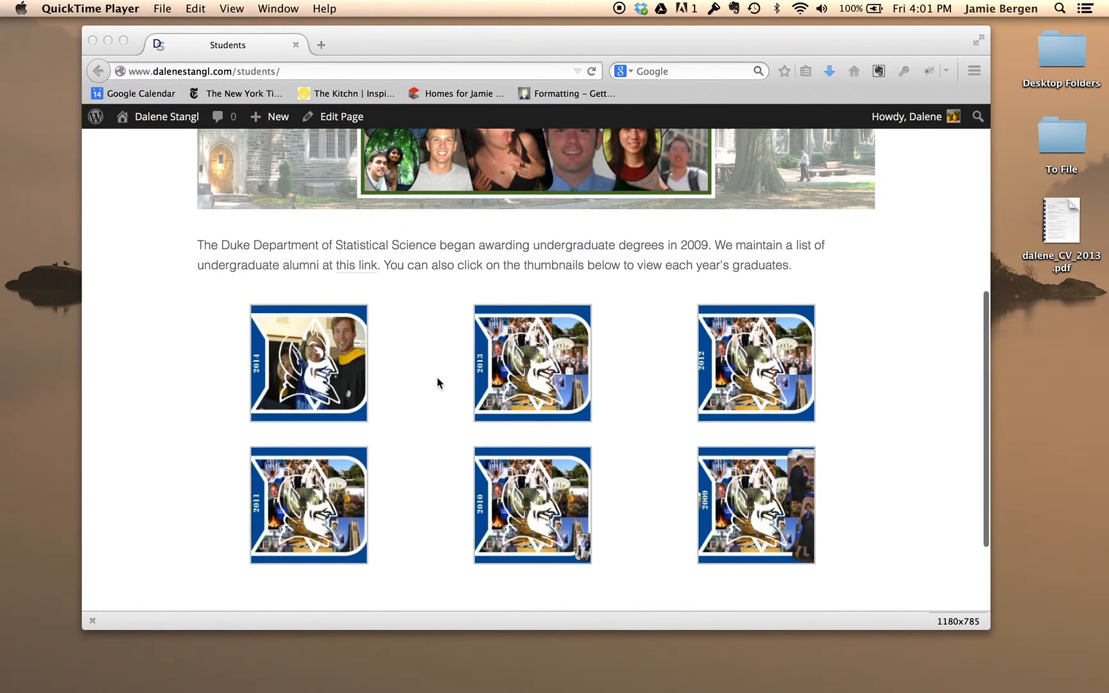
left_click(330, 346)
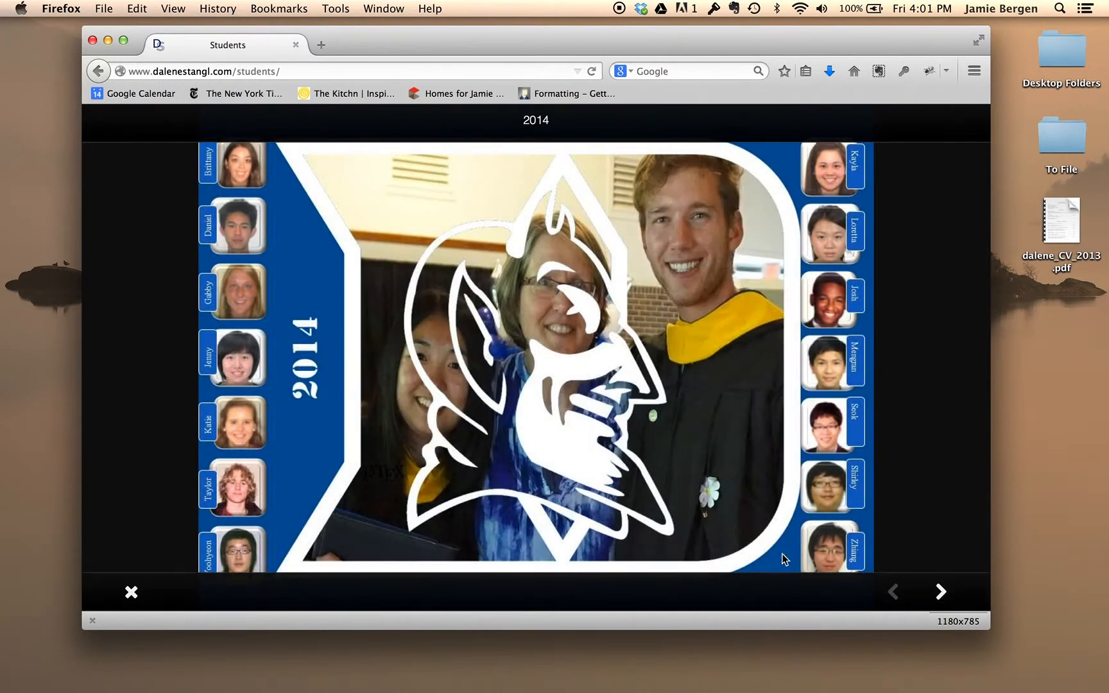
left_click(940, 592)
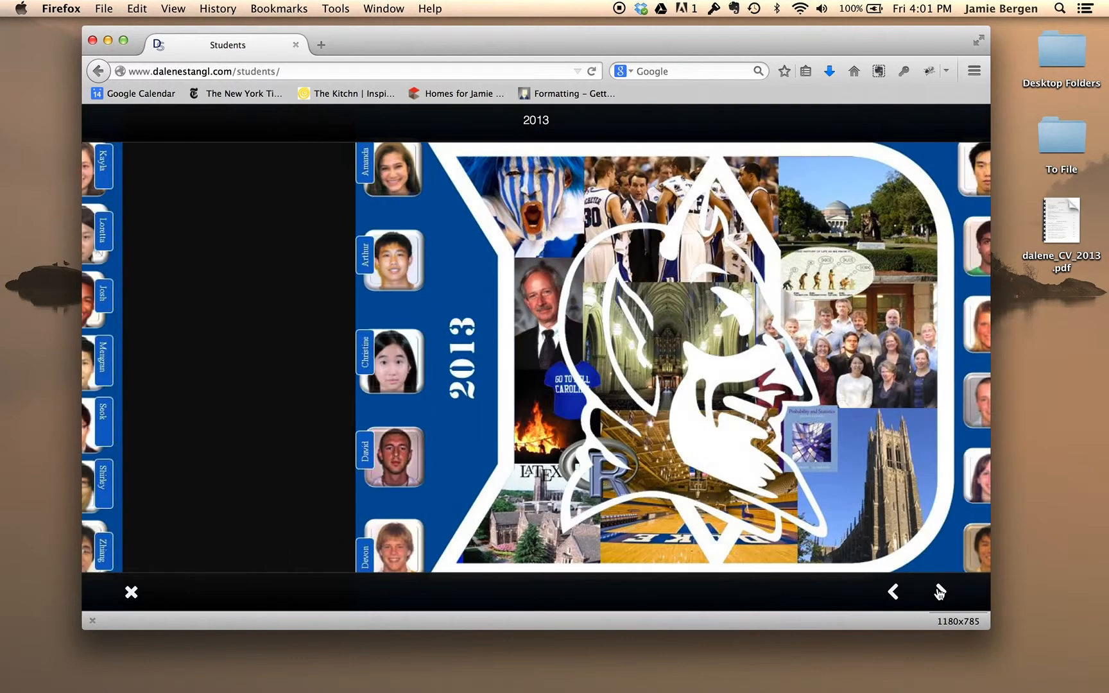
left_click(941, 591)
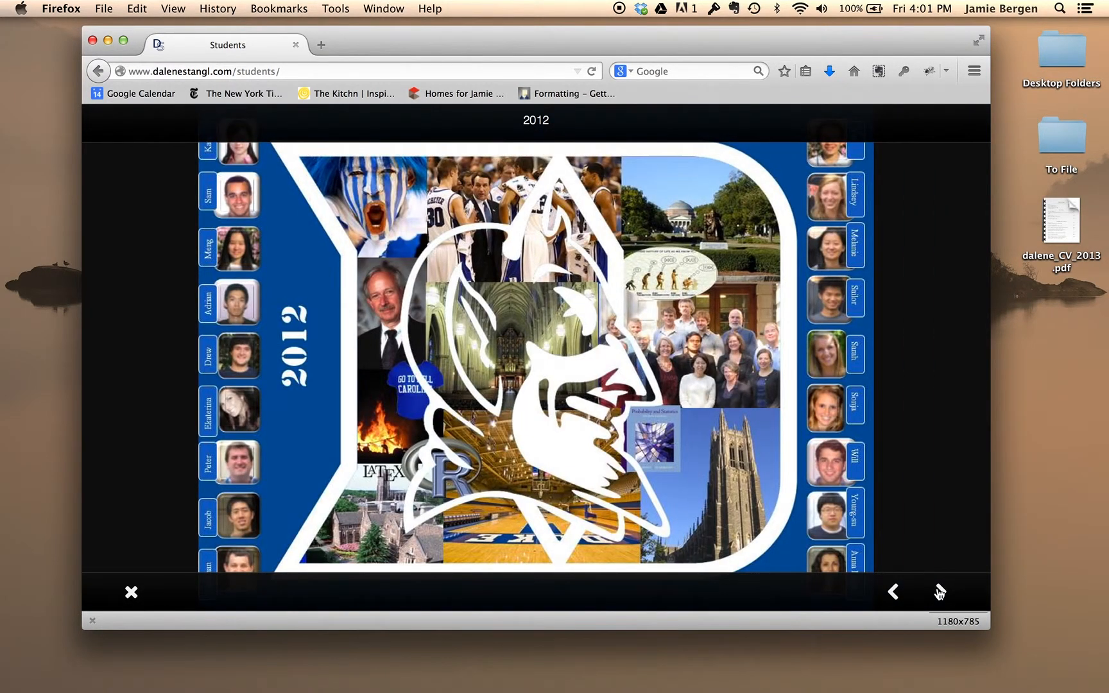
left_click(131, 592)
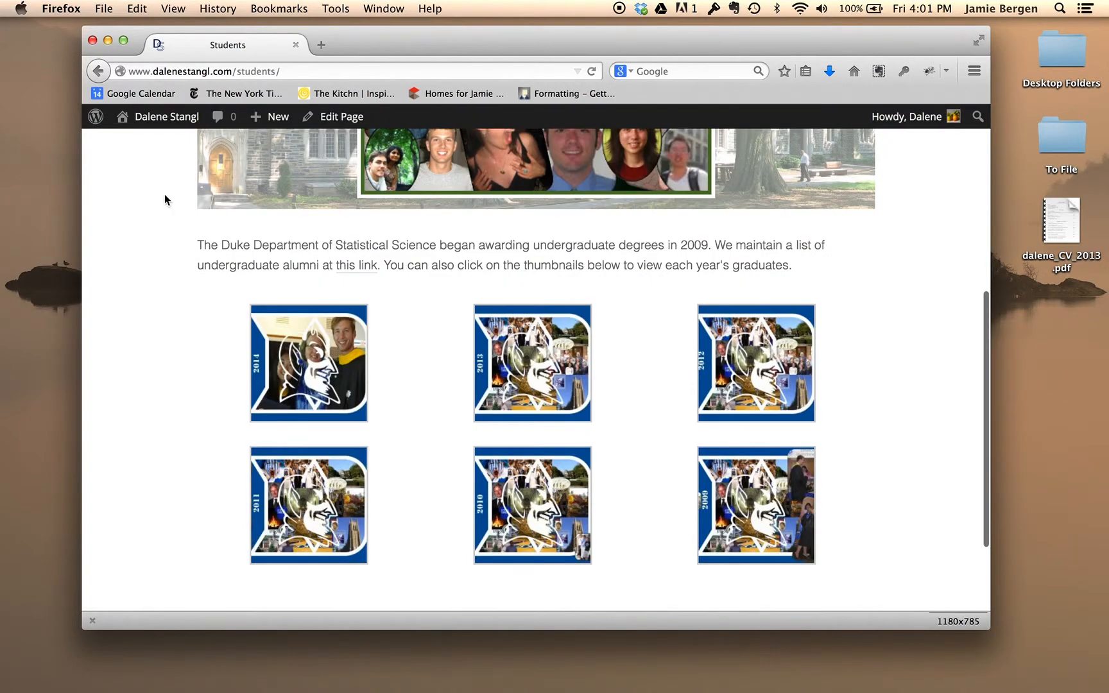
- Open the Students page for editing in the WordPress admin and switch its content to the Visual editor
left_click(168, 116)
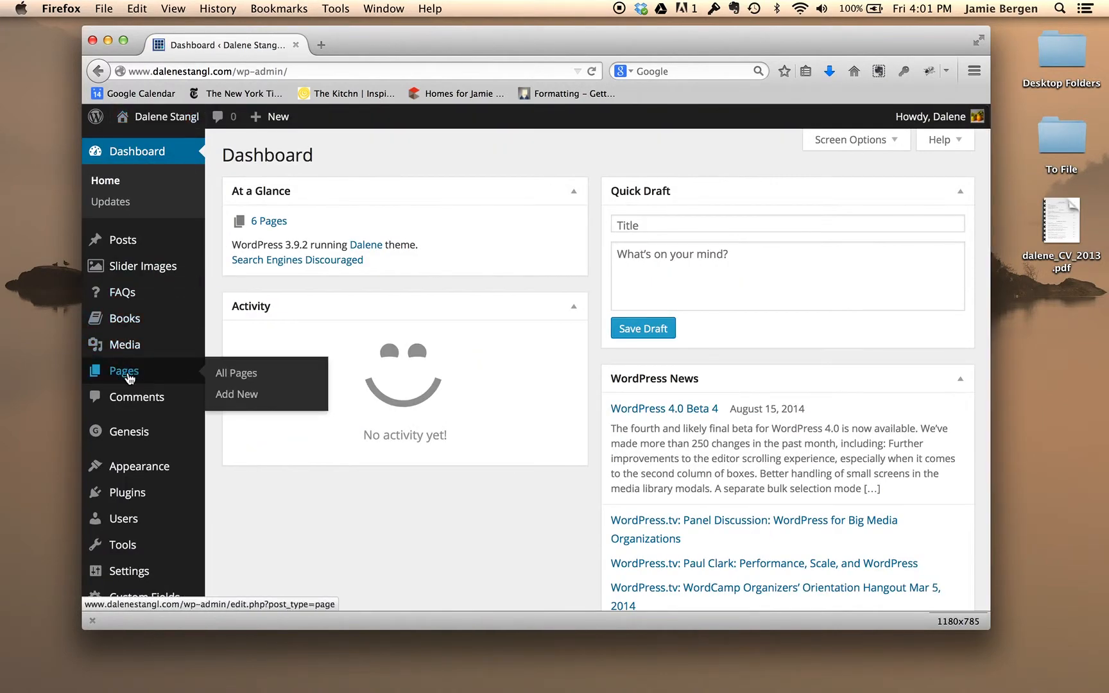
left_click(129, 376)
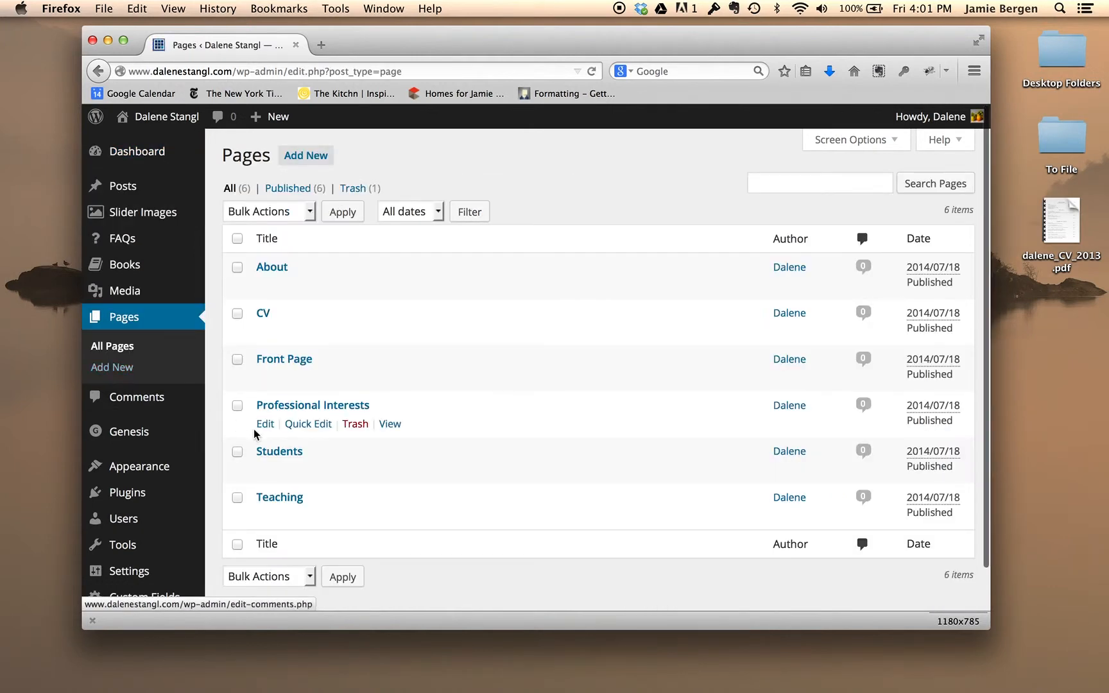
left_click(278, 452)
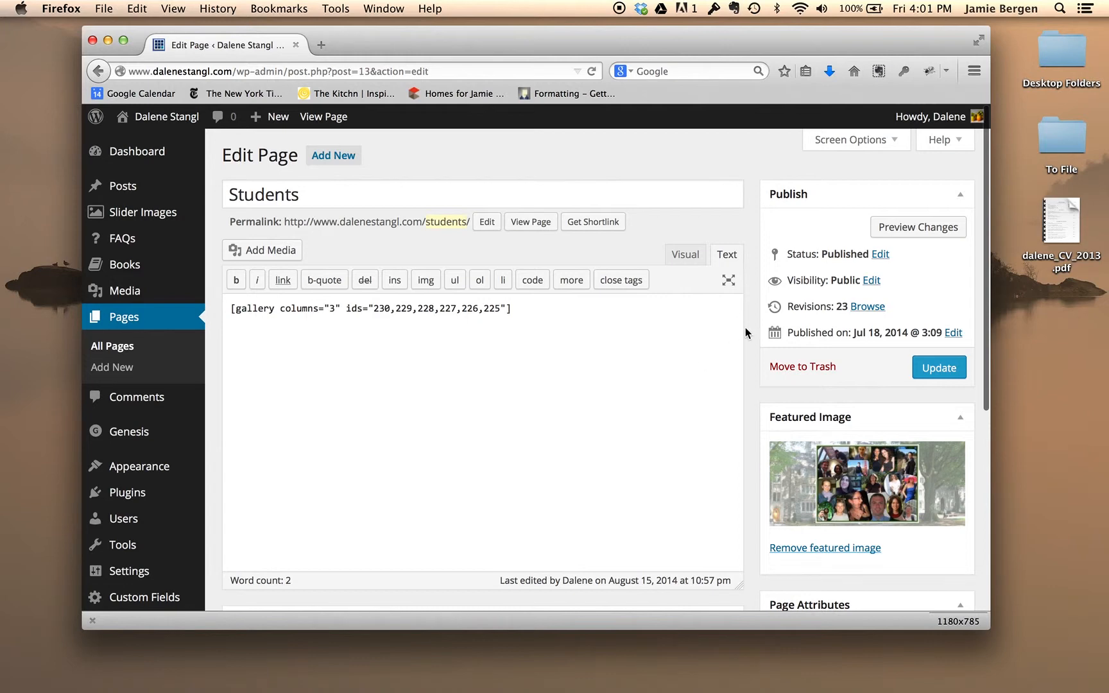
scroll(745, 327, "down", 2)
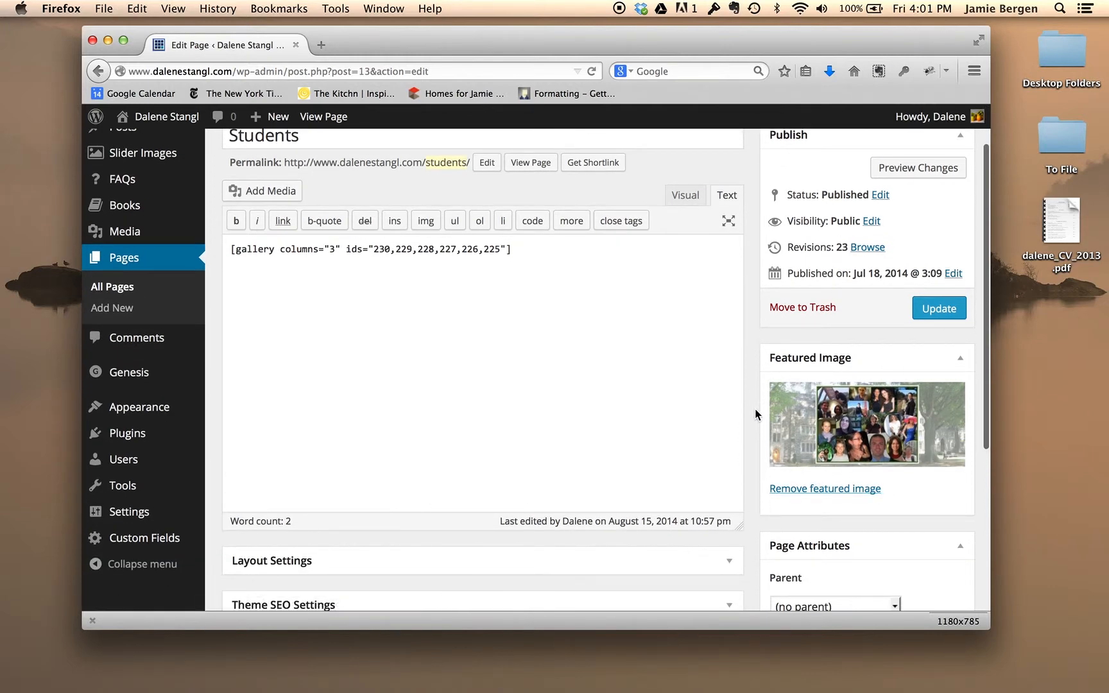
scroll(756, 414, "up", 1)
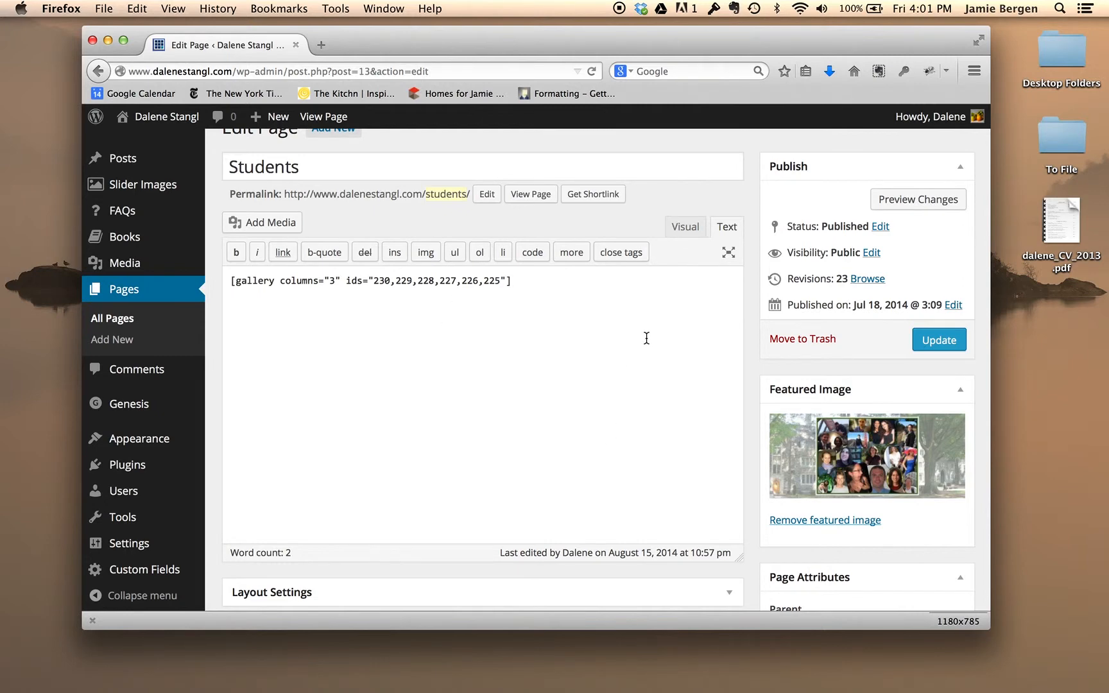
left_click(686, 230)
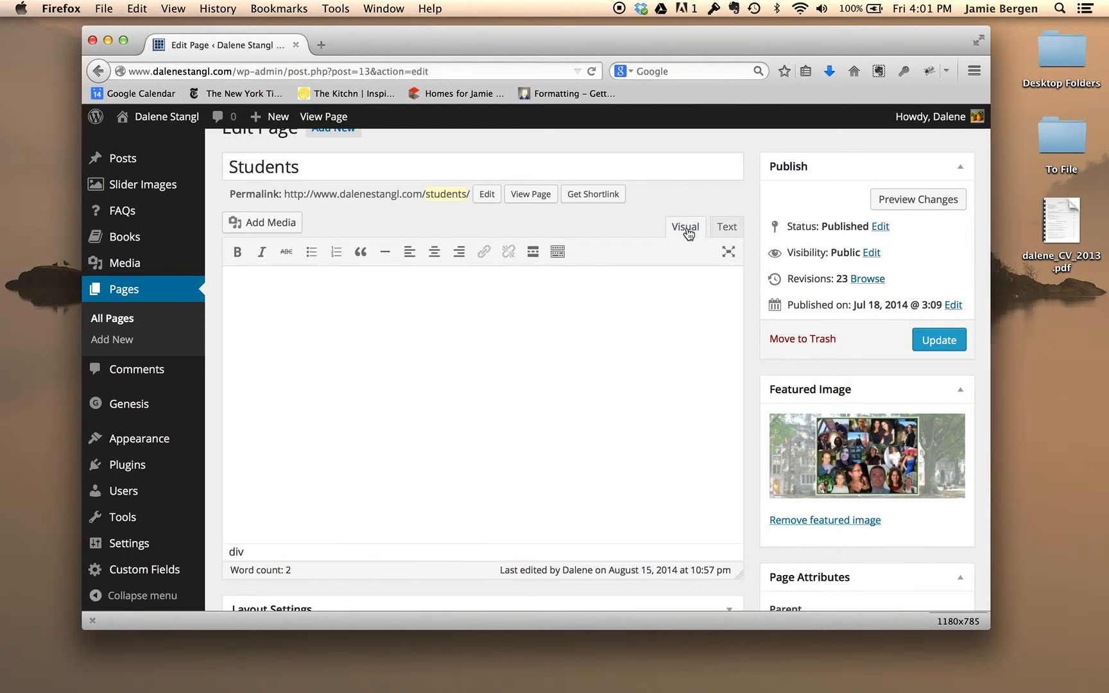
- Inspect the options for adding images to the Students page's gallery and update the page
left_click(565, 416)
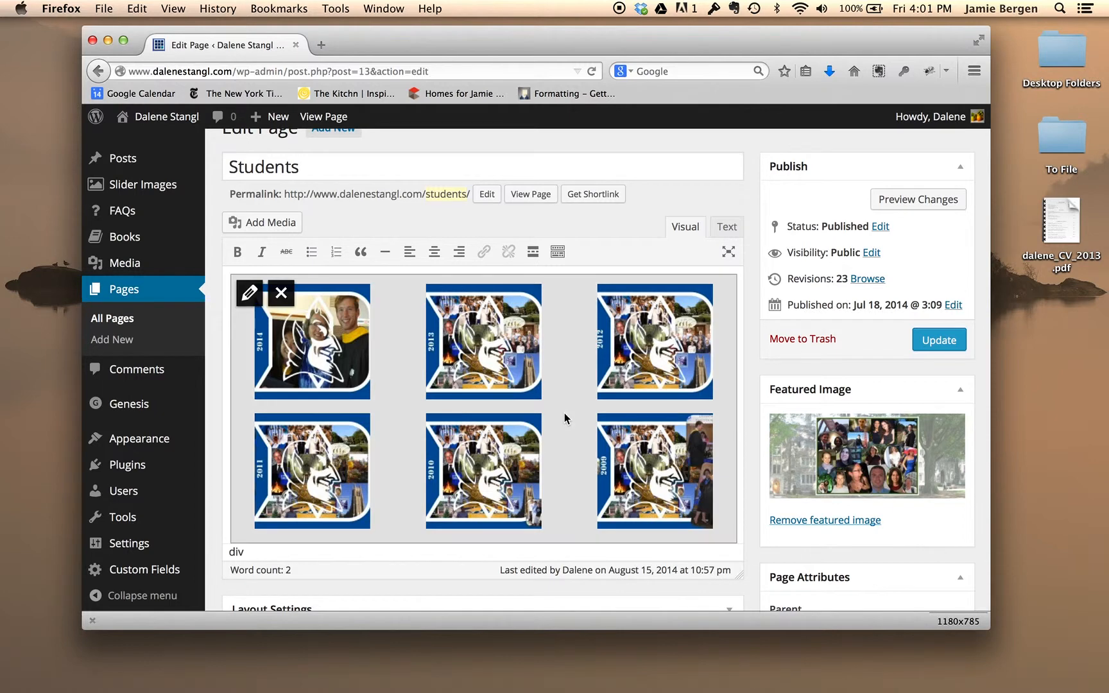
left_click(249, 294)
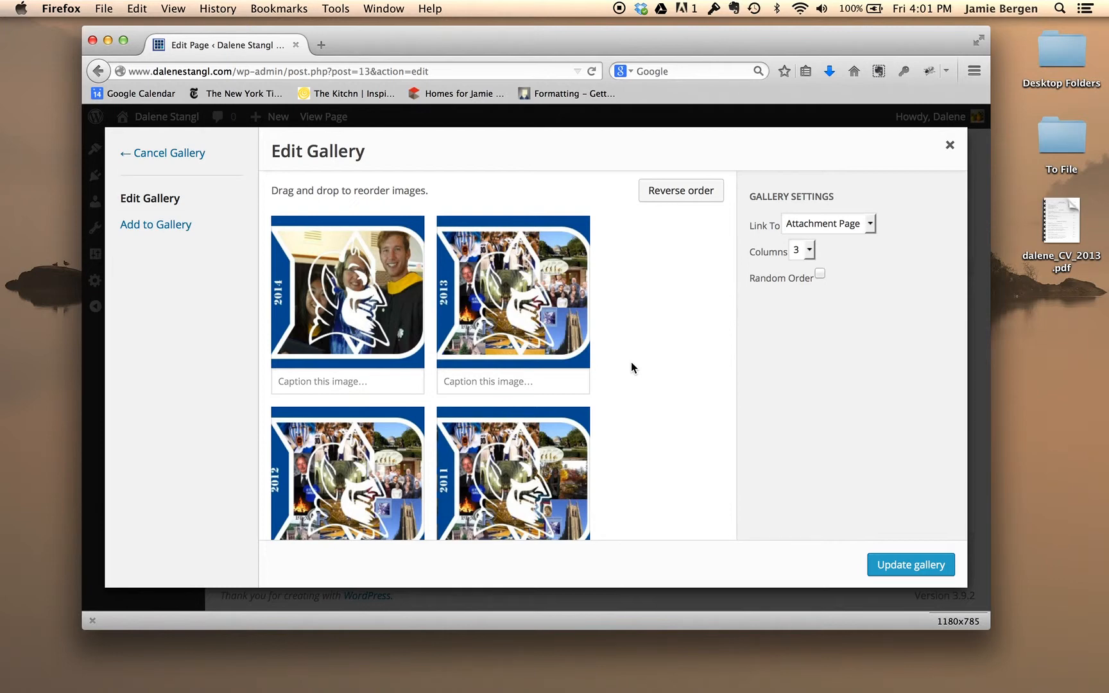
mouse_move(525, 283)
left_click(175, 236)
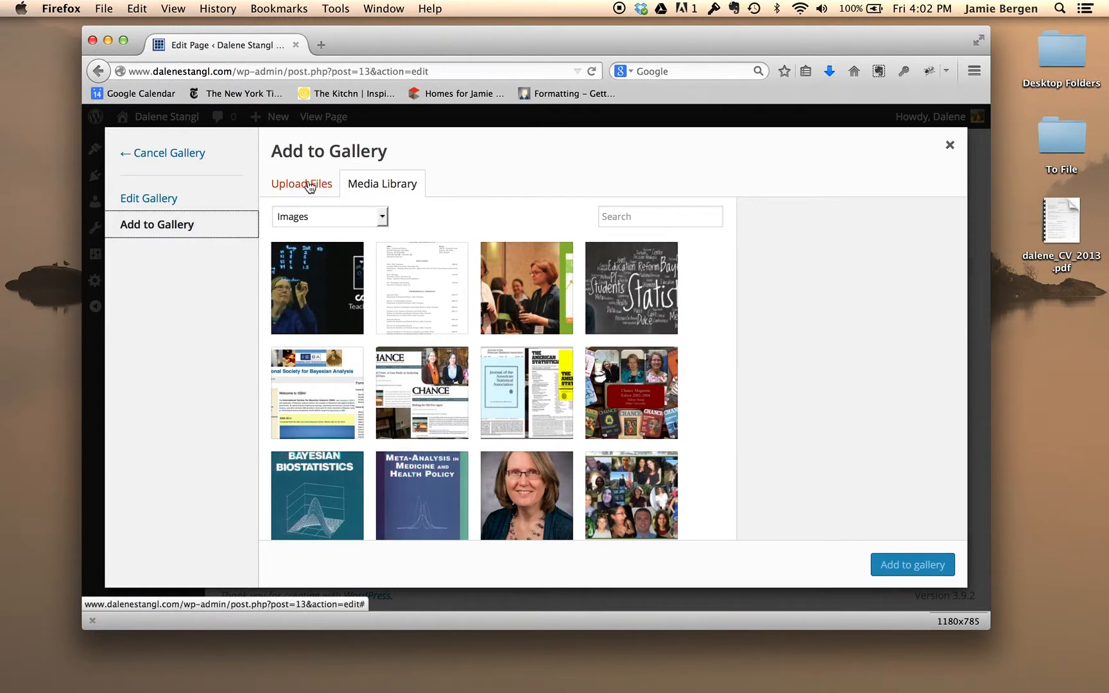
left_click(950, 146)
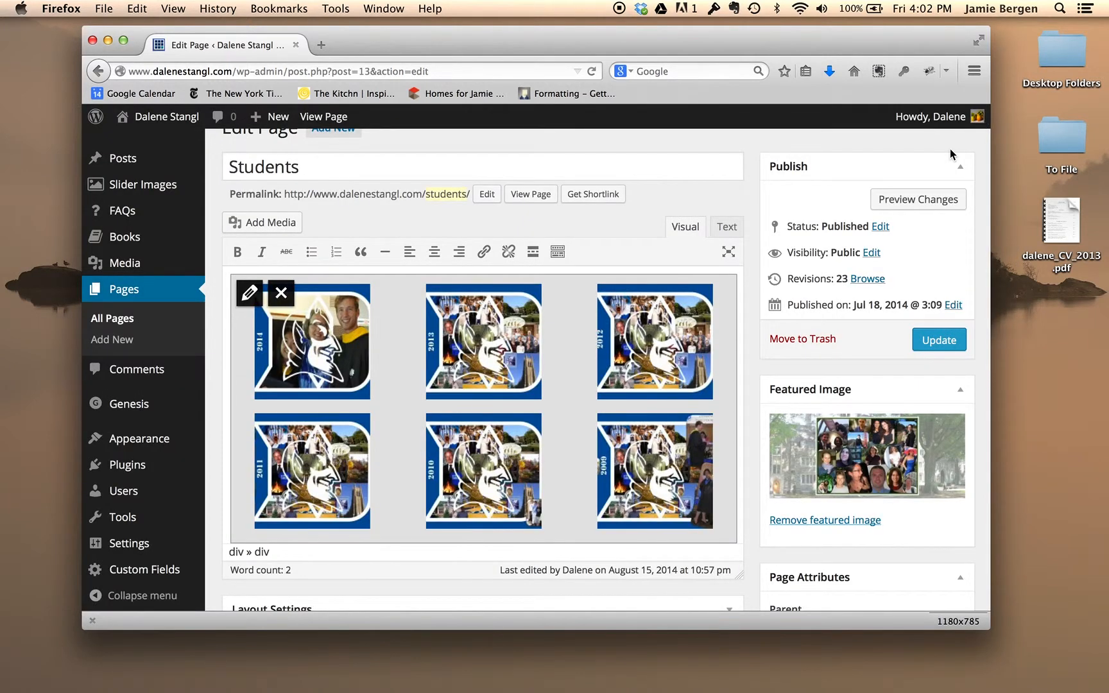
left_click(940, 341)
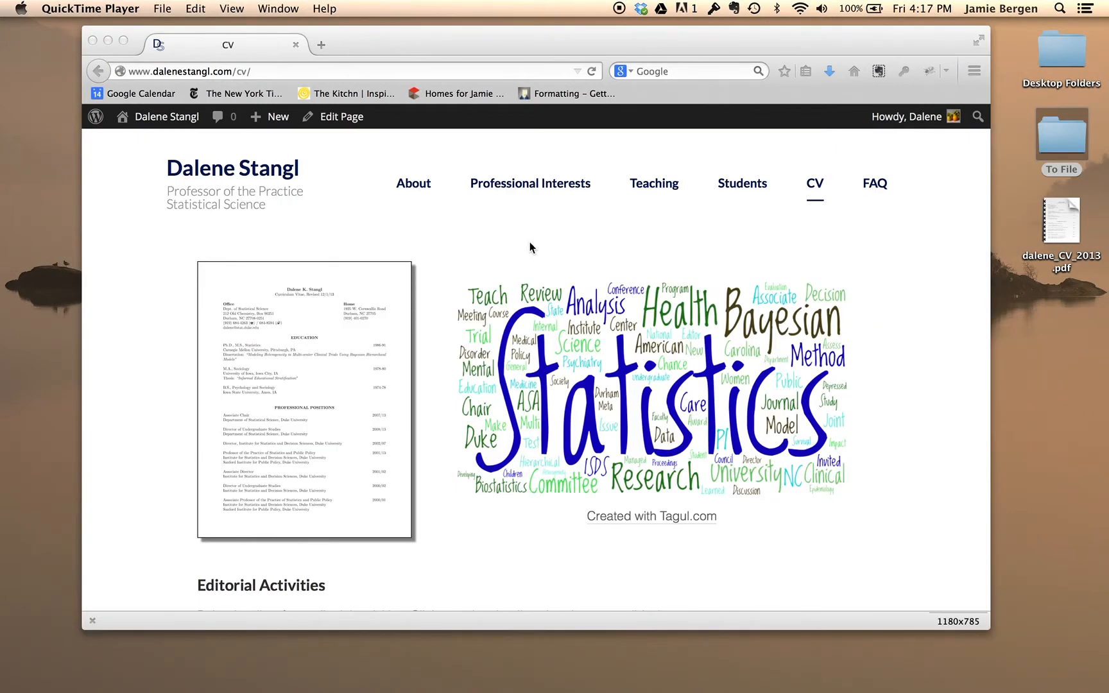
- View the CV PDF linked from the live CV page and return to the page
scroll(433, 298, "down", 2)
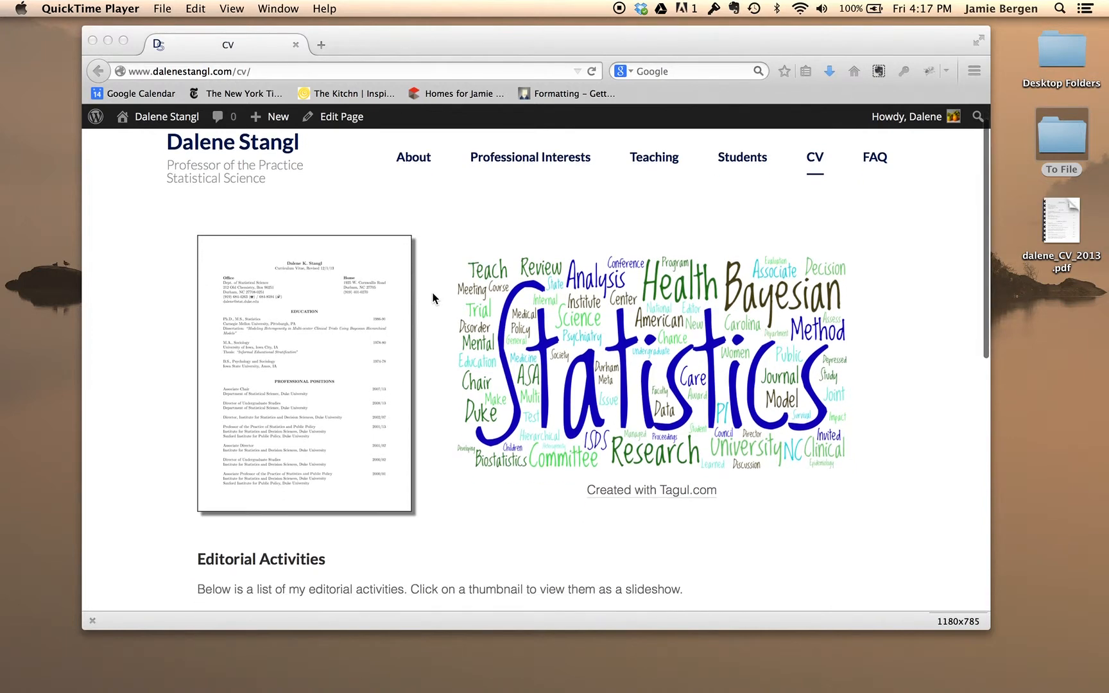
left_click(142, 315)
left_click(273, 307)
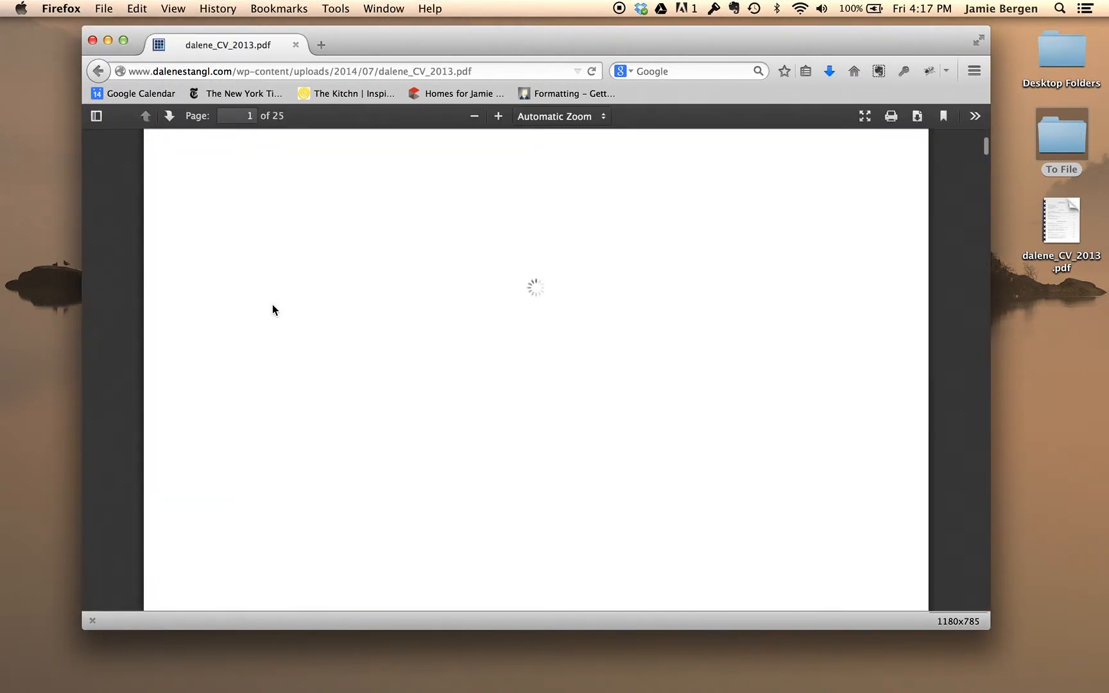
scroll(507, 309, "up", 10)
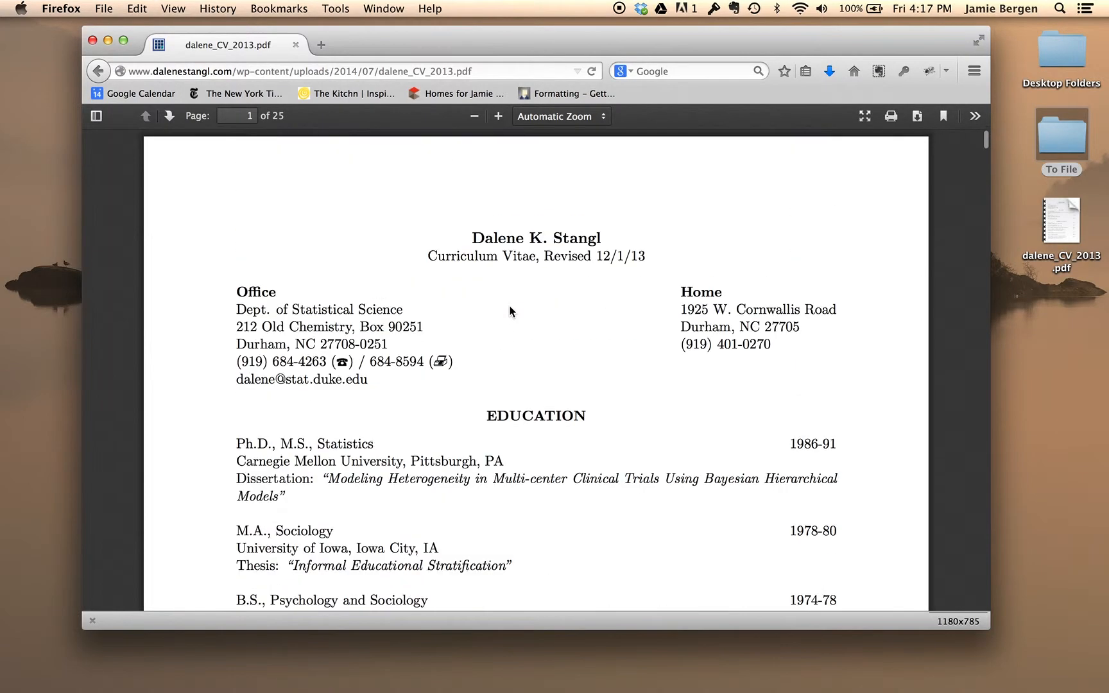
left_click(99, 71)
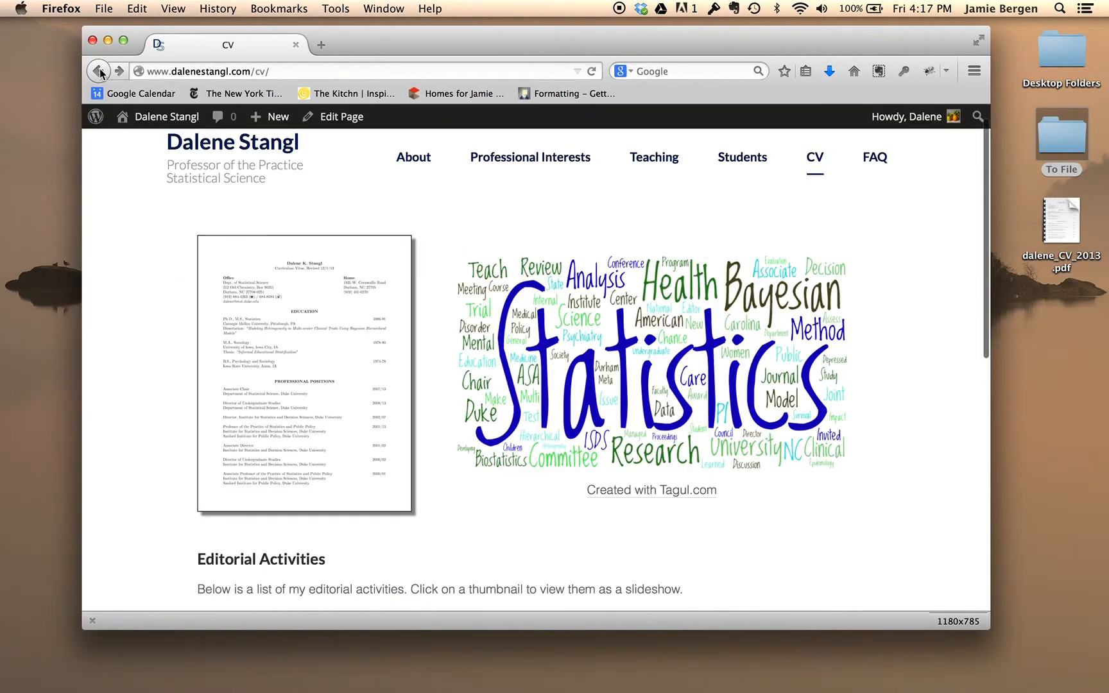
- Examine the Editorial Activities gallery on the CV page, viewing the first two images in the slideshow
scroll(774, 330, "down", 5)
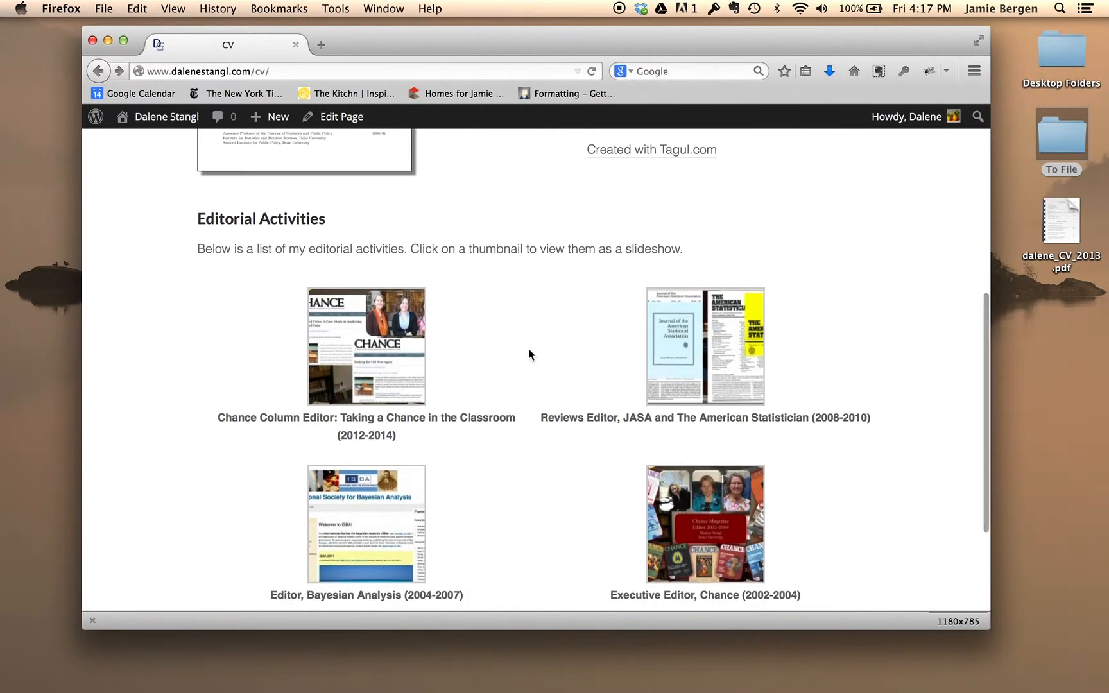
left_click(408, 348)
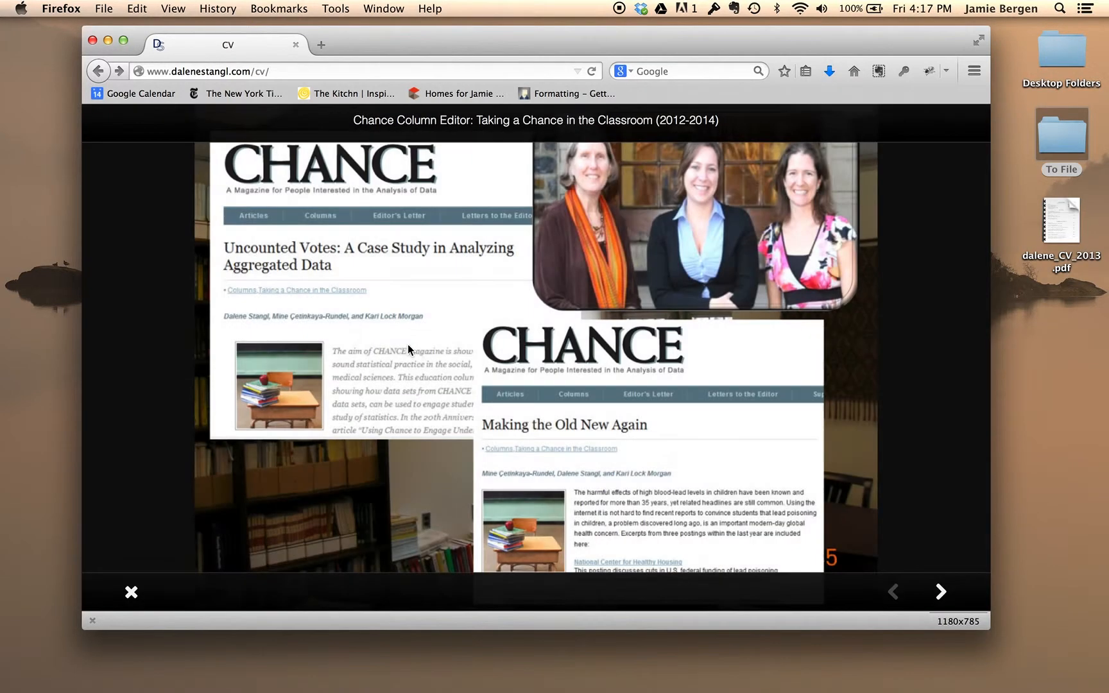
left_click(940, 590)
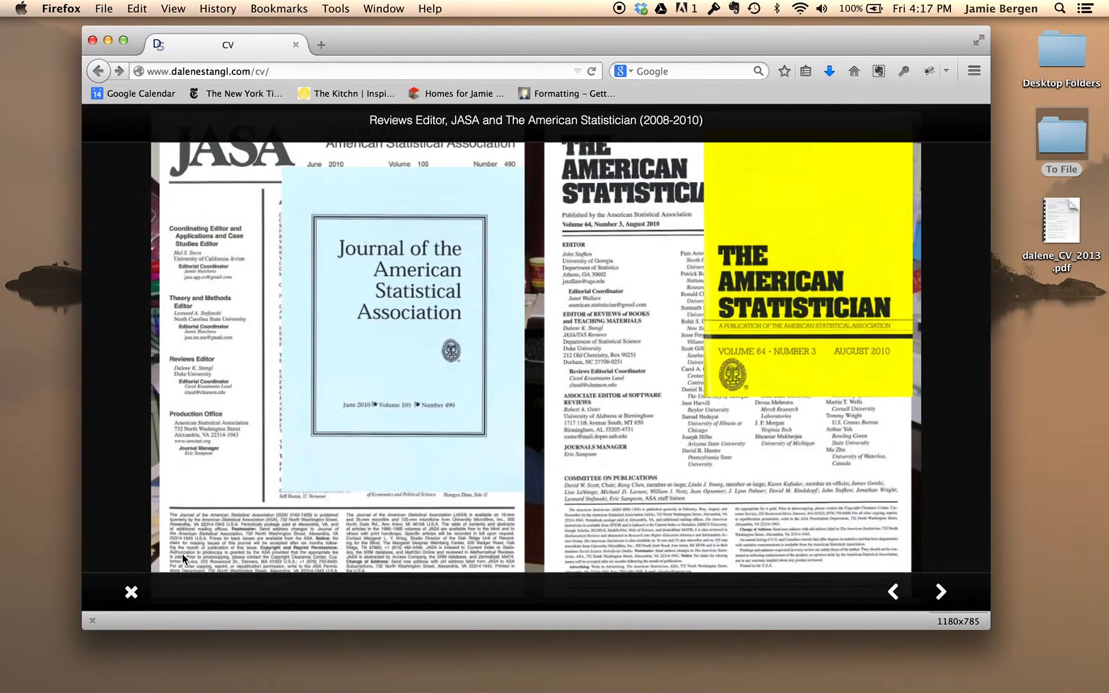
left_click(130, 590)
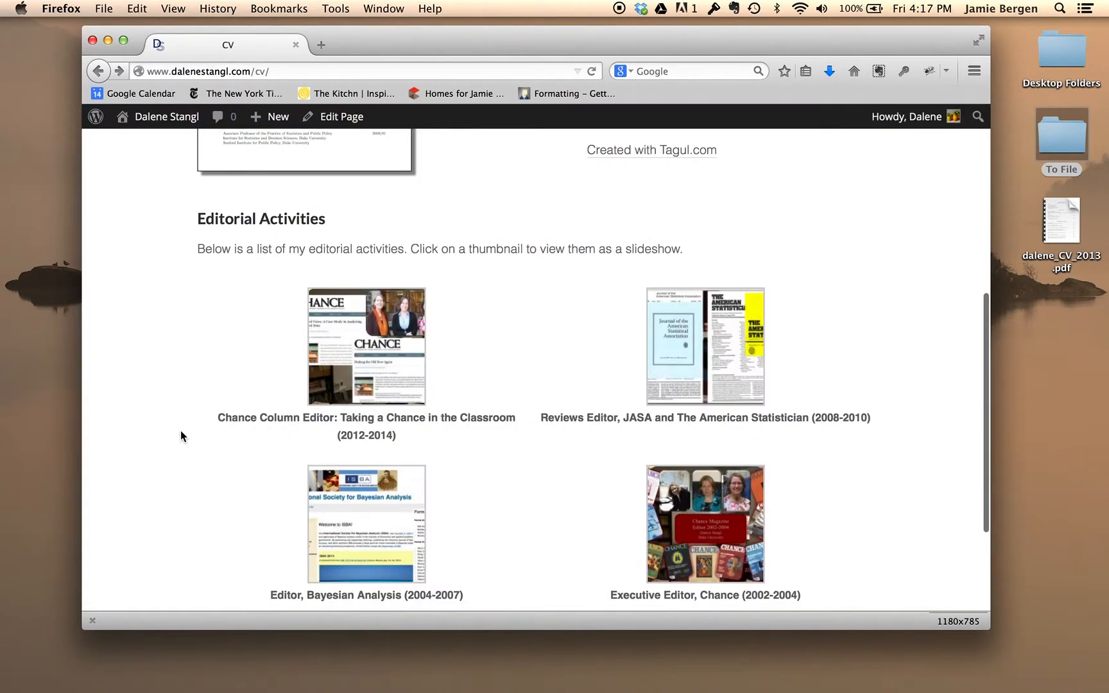
- Open the CV page for editing in the WordPress admin
scroll(180, 430, "up", 5)
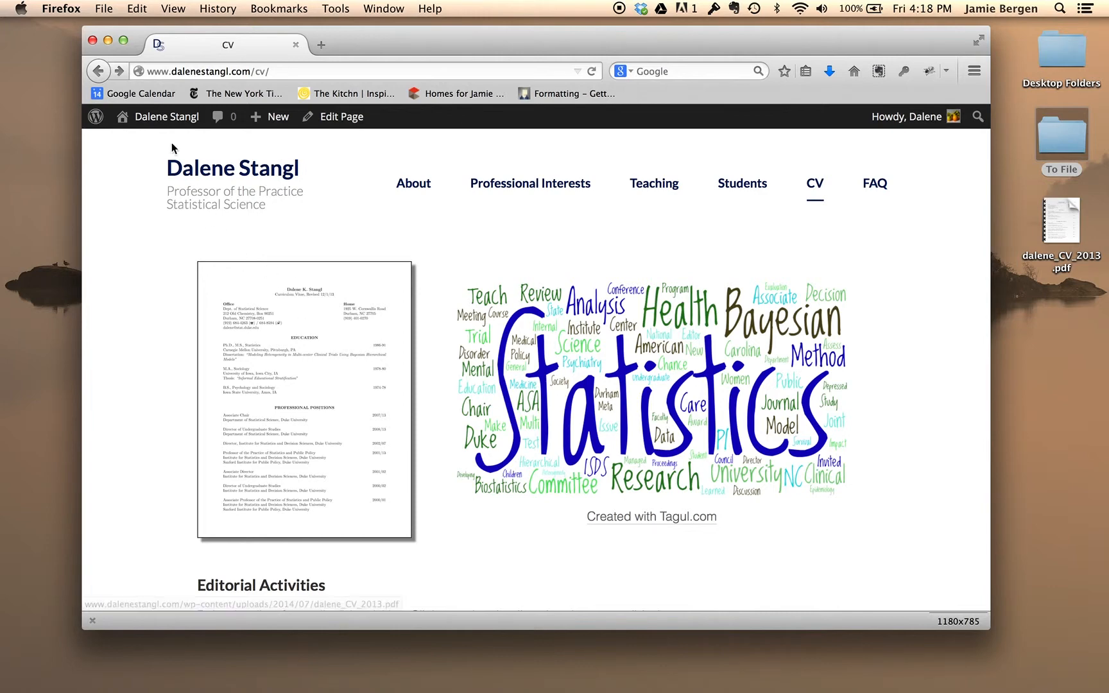
left_click(157, 119)
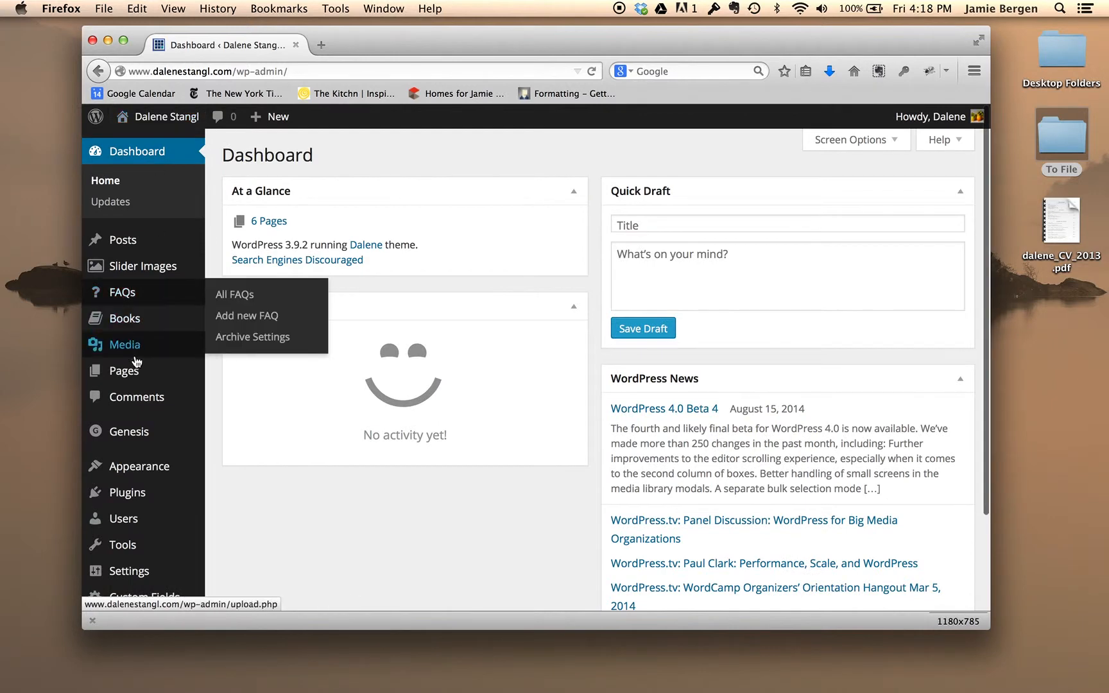
left_click(132, 371)
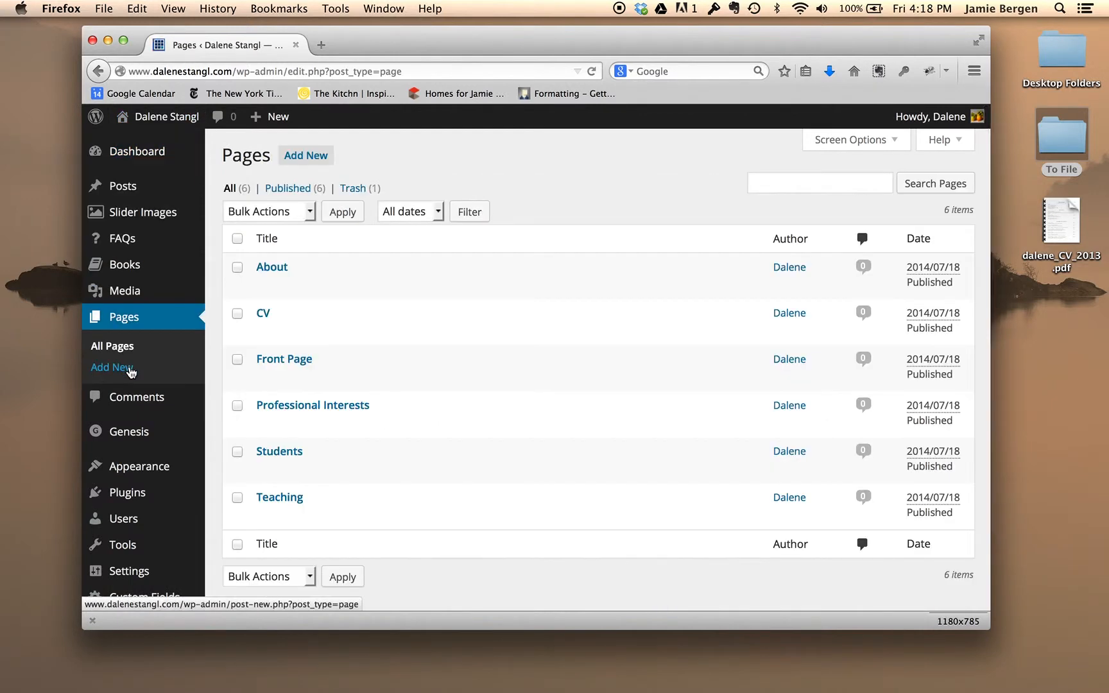
left_click(263, 313)
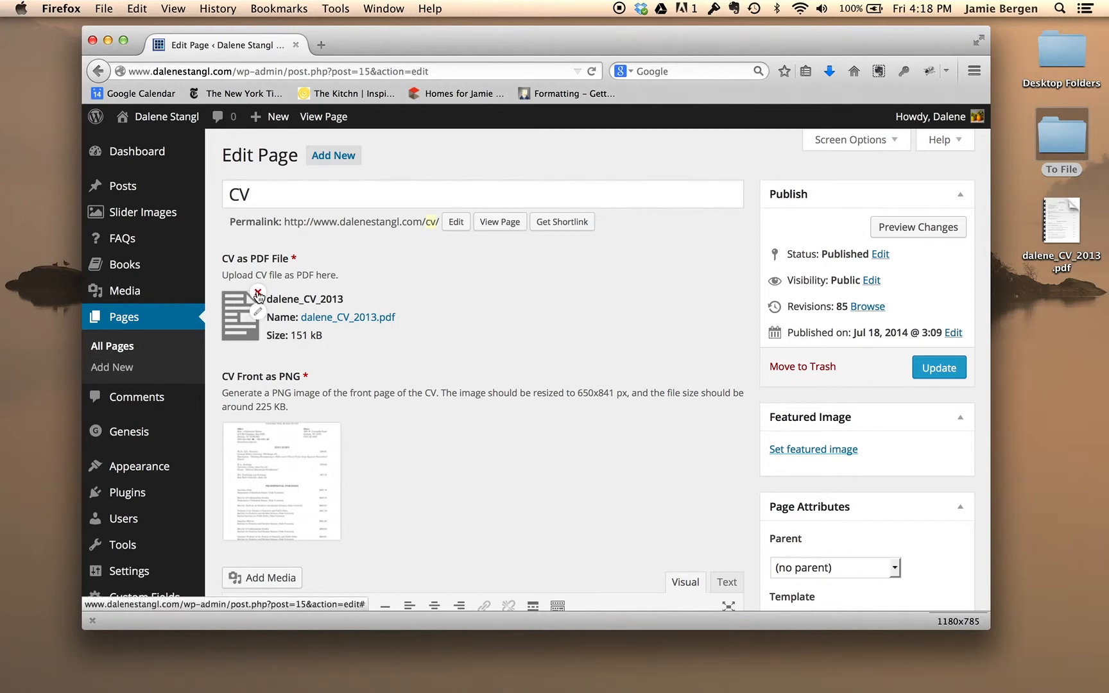
- Remove the CV page's current PDF file and set dalene_CV_2013.pdf from the Media Library in its place
left_click(257, 293)
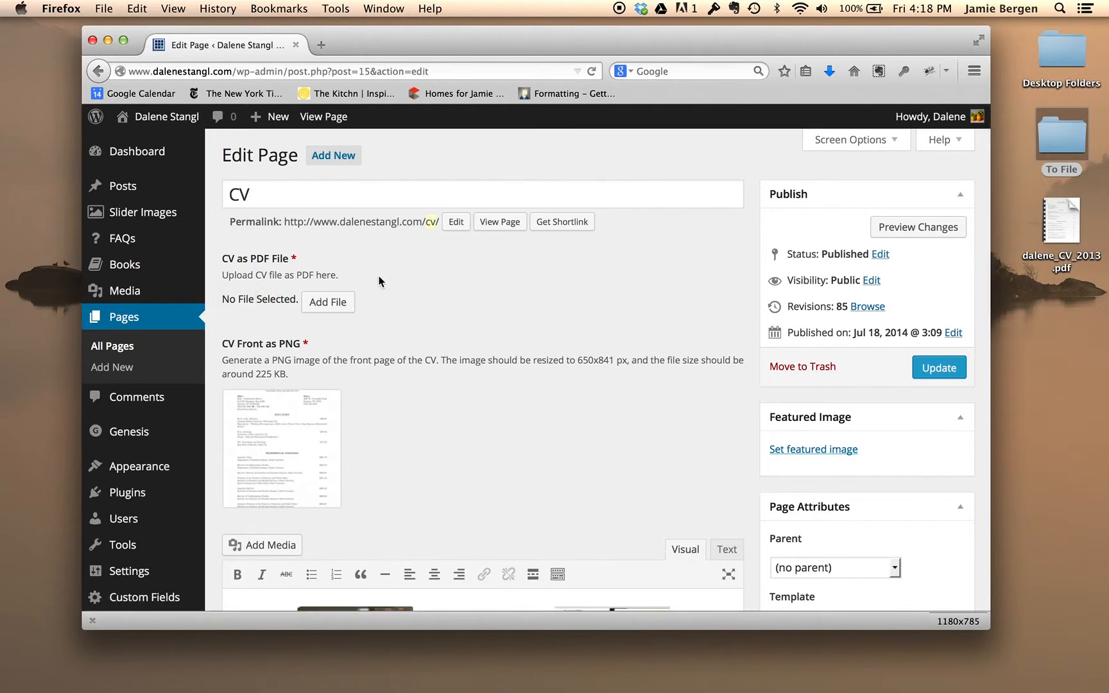
left_click(338, 304)
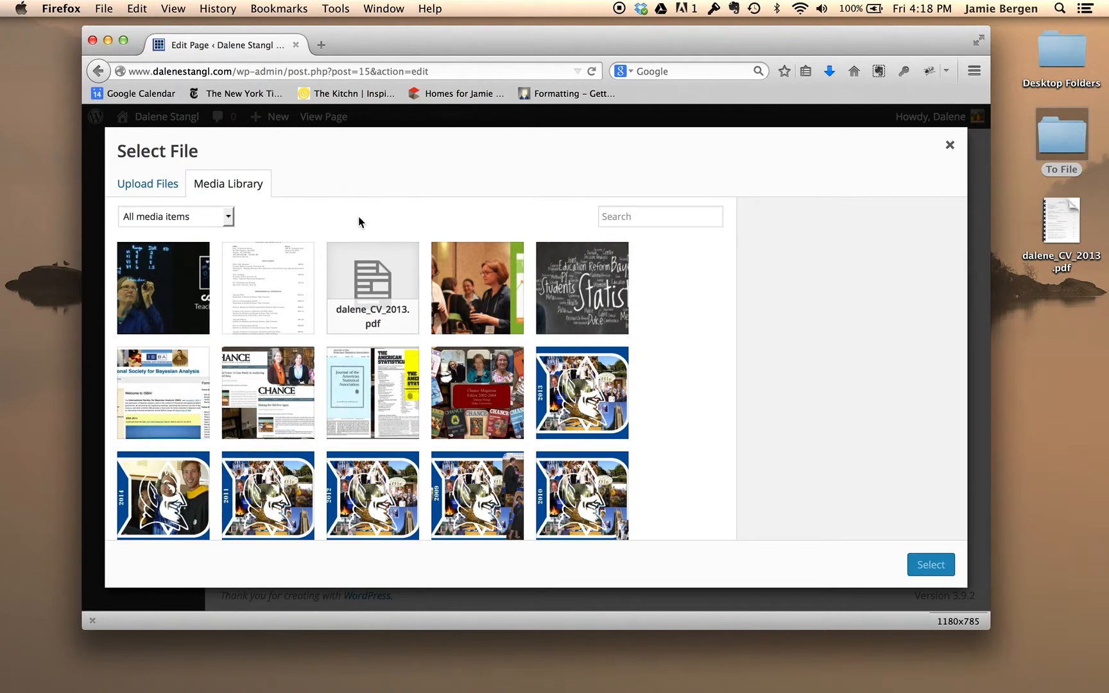
left_click(156, 185)
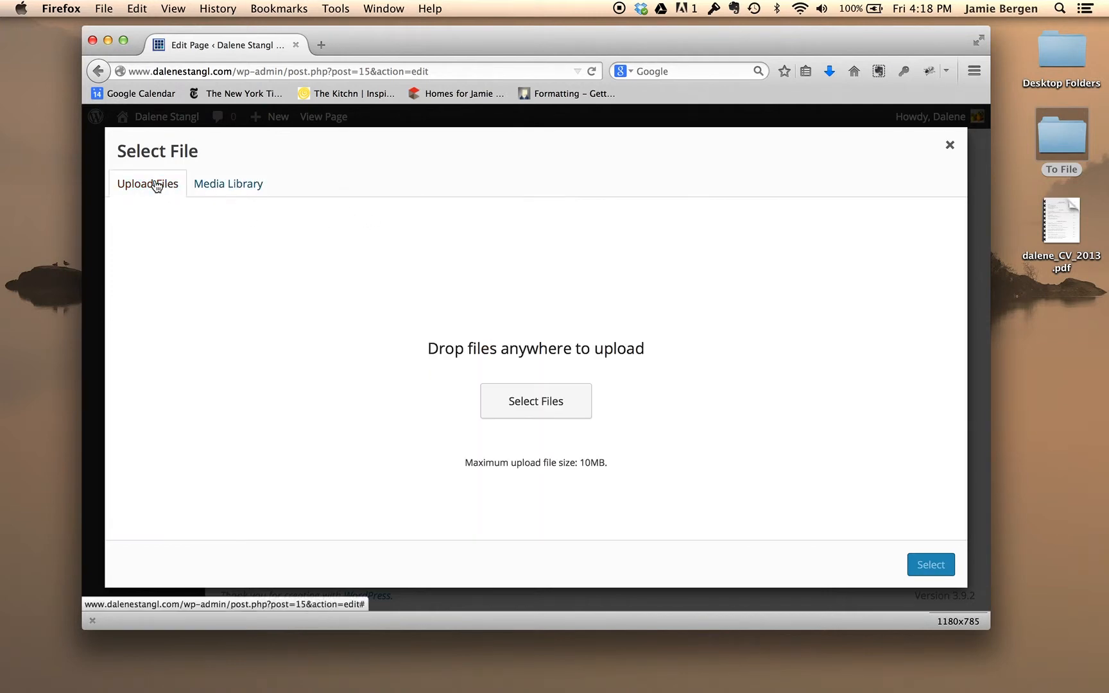
left_click(1062, 212)
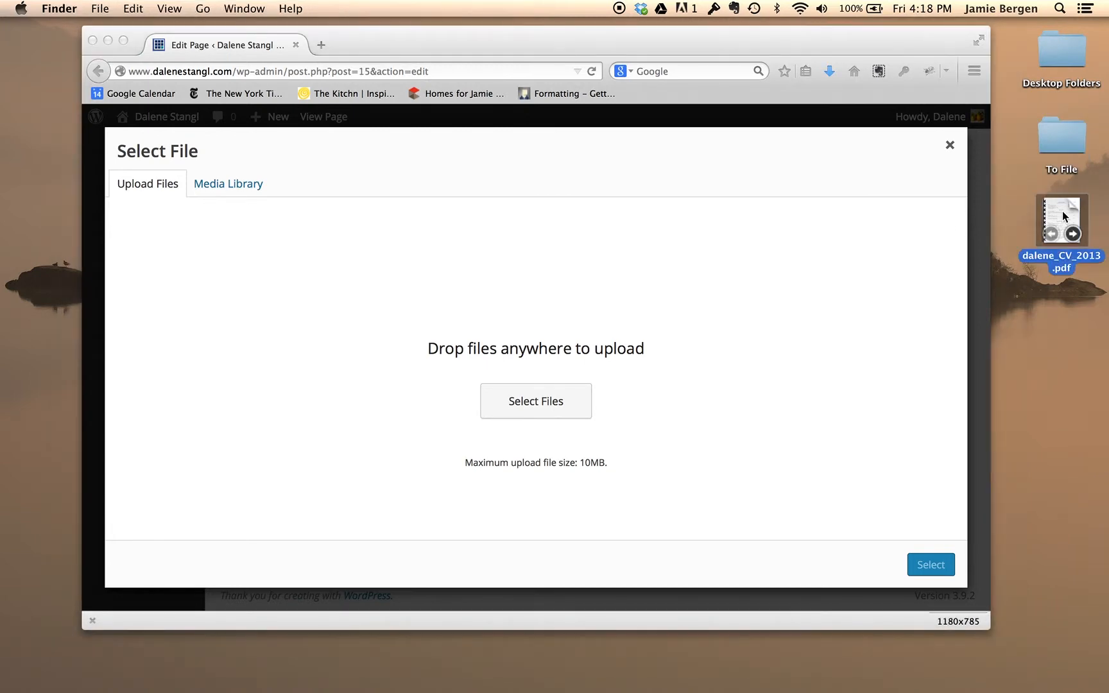
mouse_move(1063, 210)
left_mouse_down()
mouse_move(861, 297)
mouse_move(1054, 216)
left_mouse_up()
left_click(236, 185)
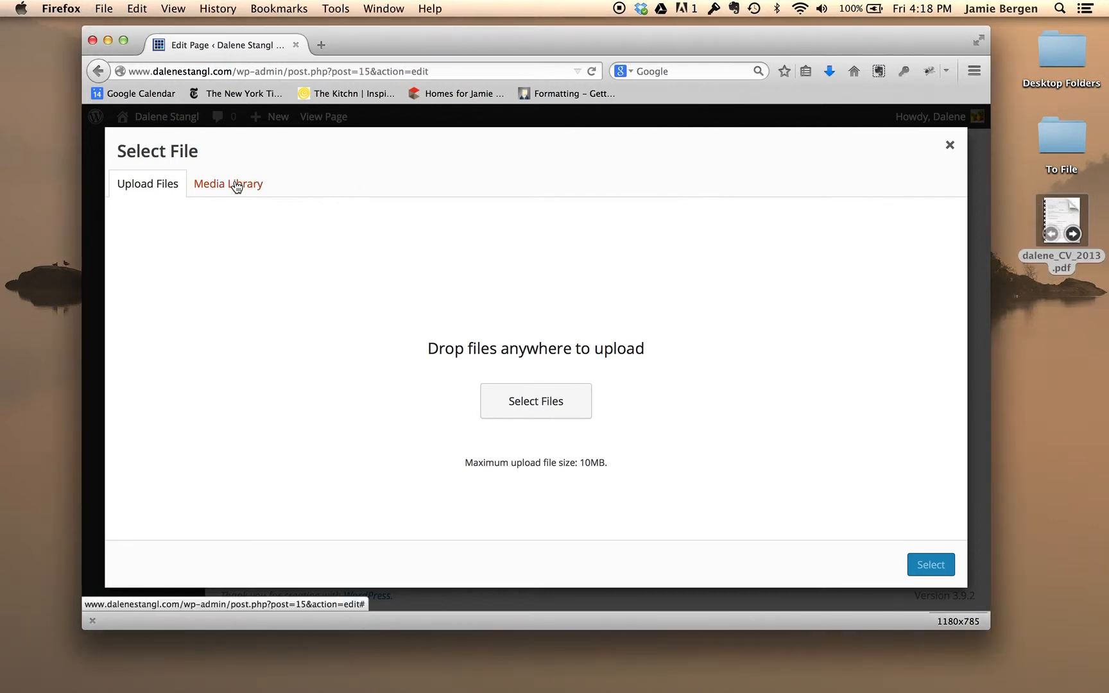
left_click(236, 184)
left_click(366, 269)
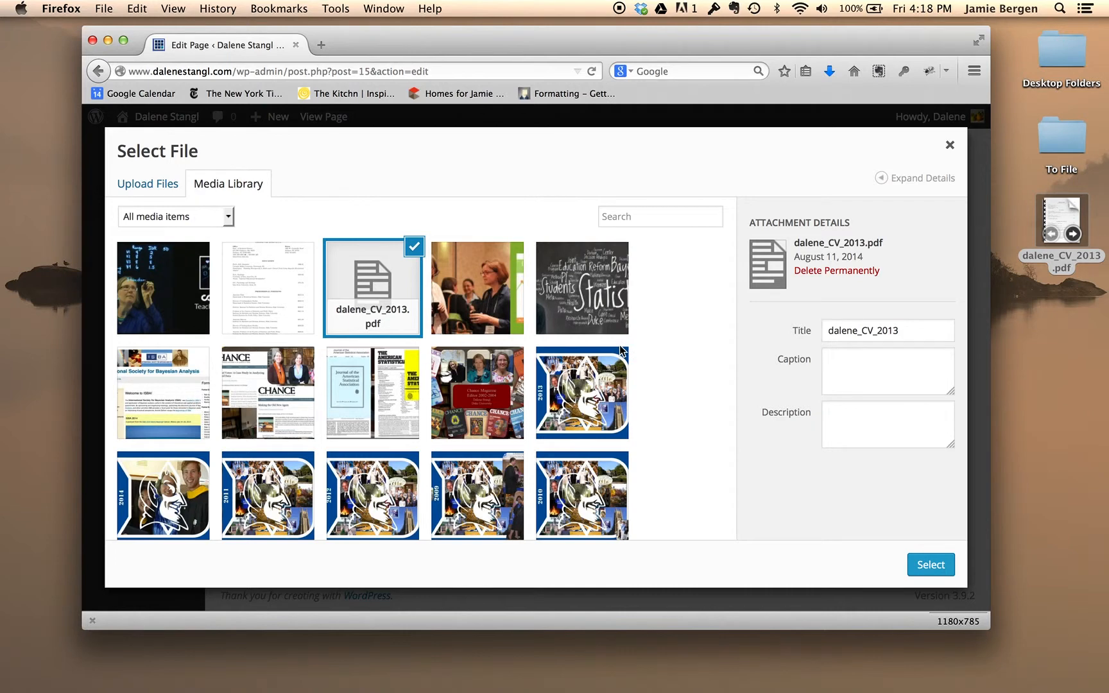
left_click(929, 567)
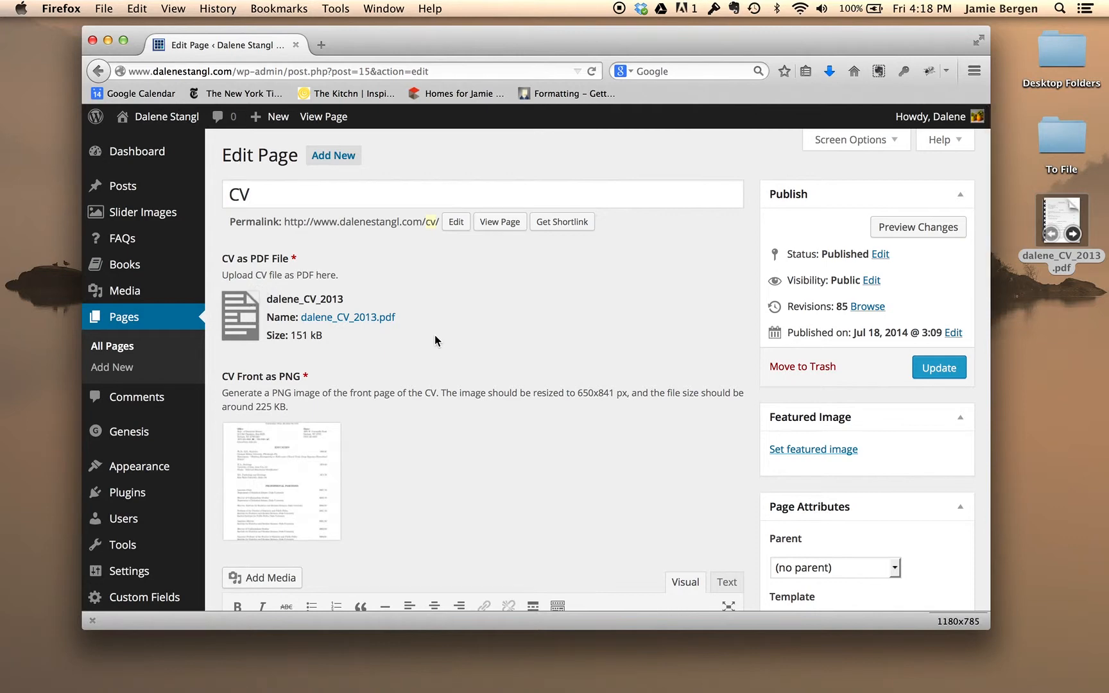
- Read the CV Front as PNG image requirements and open dalene_CV_2013.pdf from the desktop in Preview
scroll(504, 293, "down", 2)
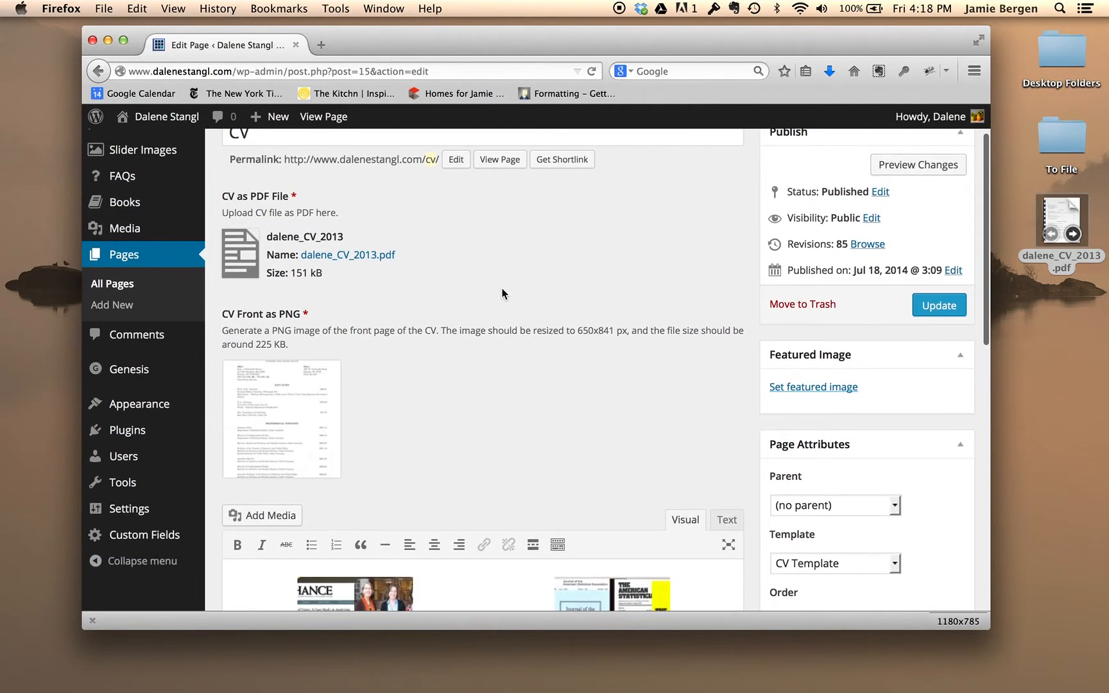
scroll(504, 294, "down", 2)
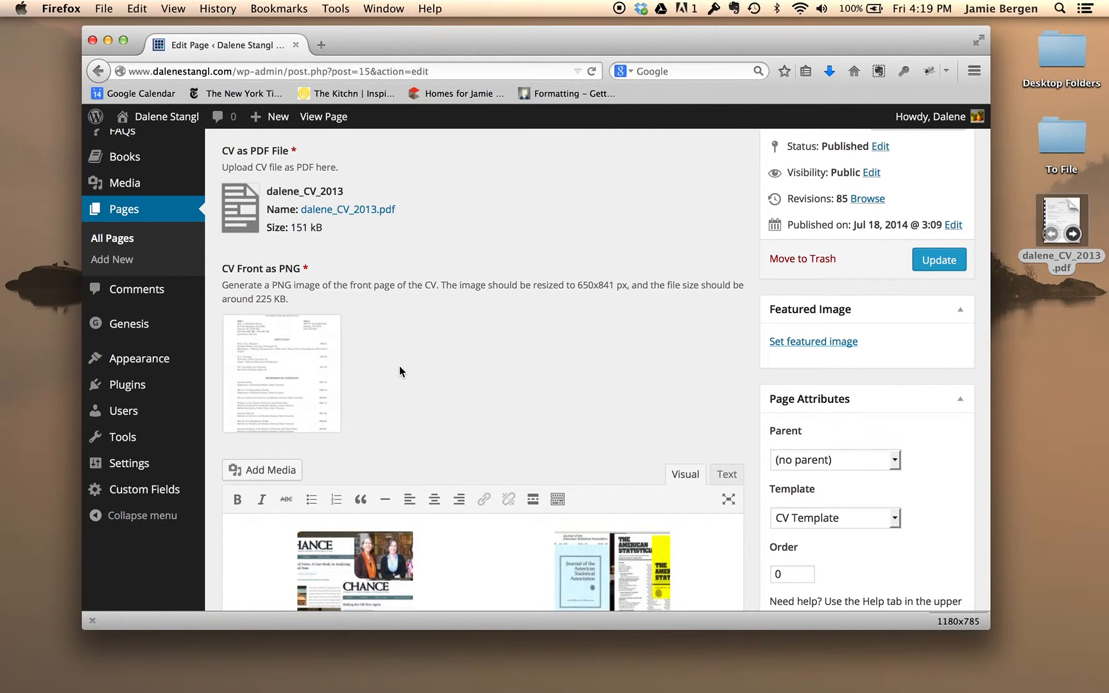
mouse_move(302, 347)
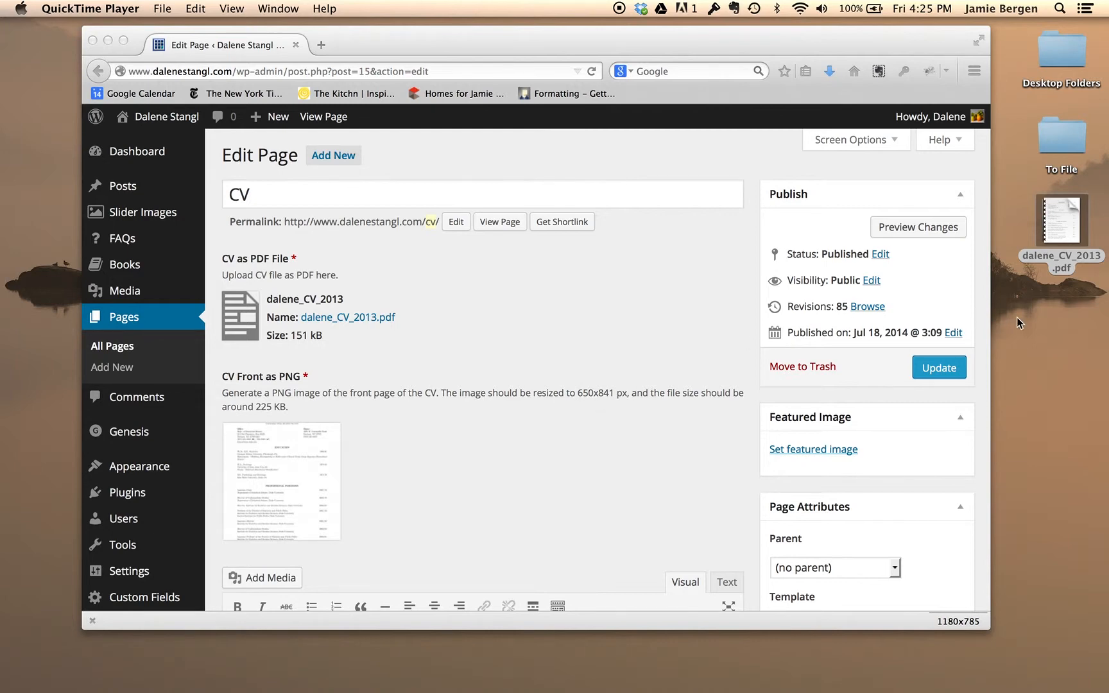
mouse_move(1060, 219)
double_click(1060, 211)
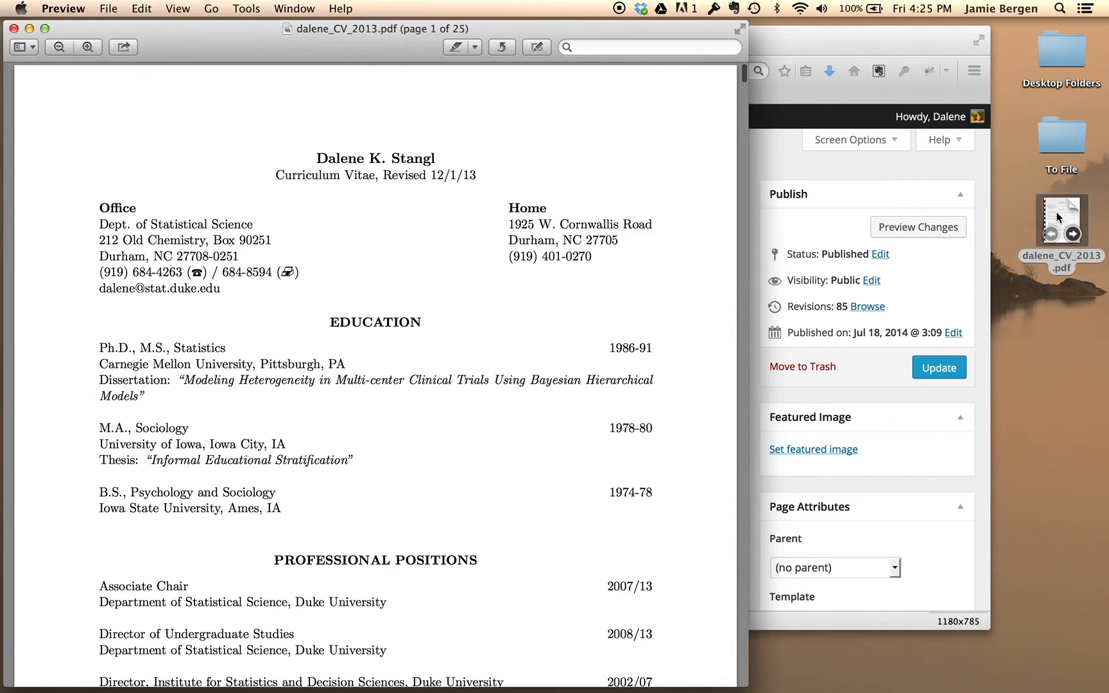
left_click_drag(314, 40, 424, 11)
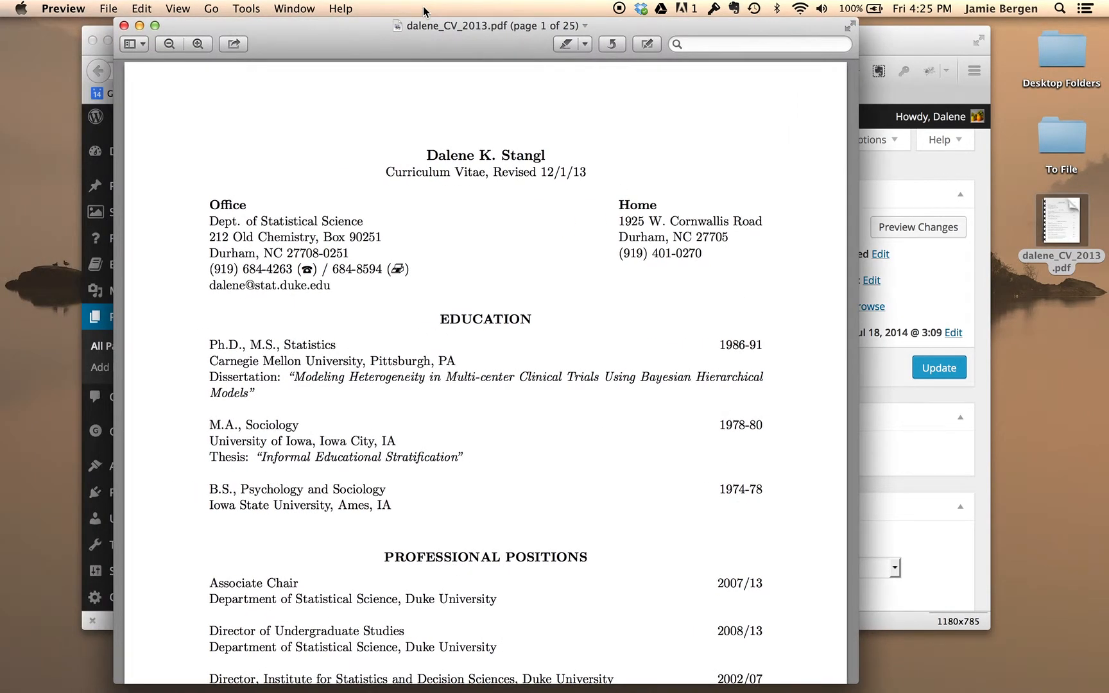
- Export the CV to the Desktop as a PNG named dalene_CV_2013 and close the PDF
left_click(109, 9)
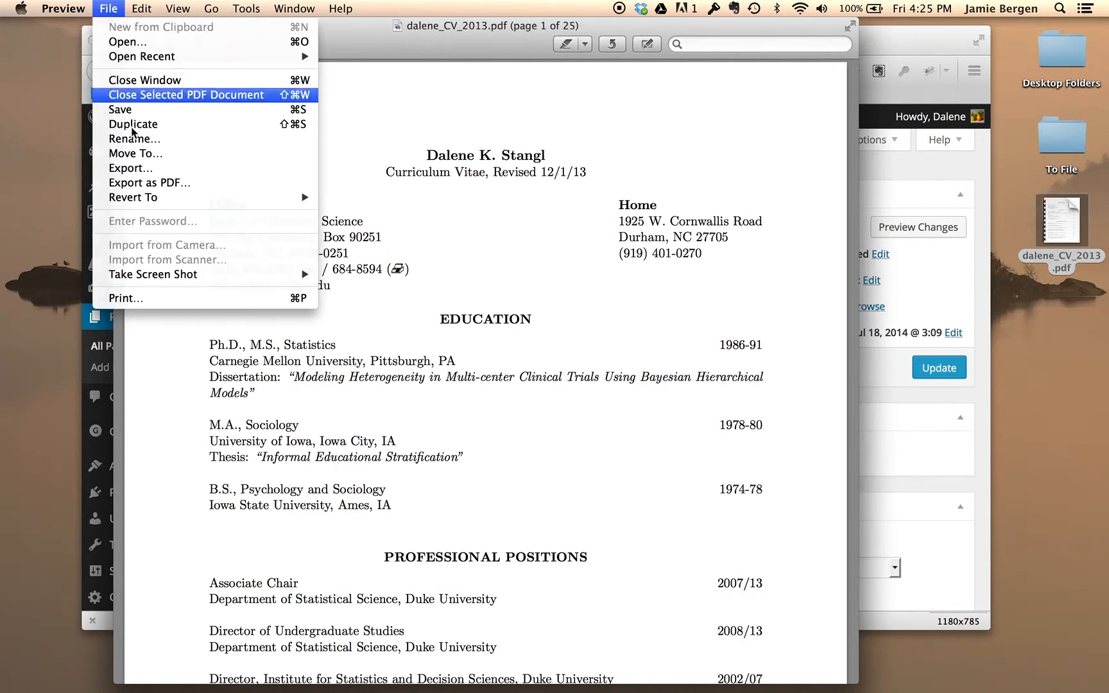
left_click(133, 167)
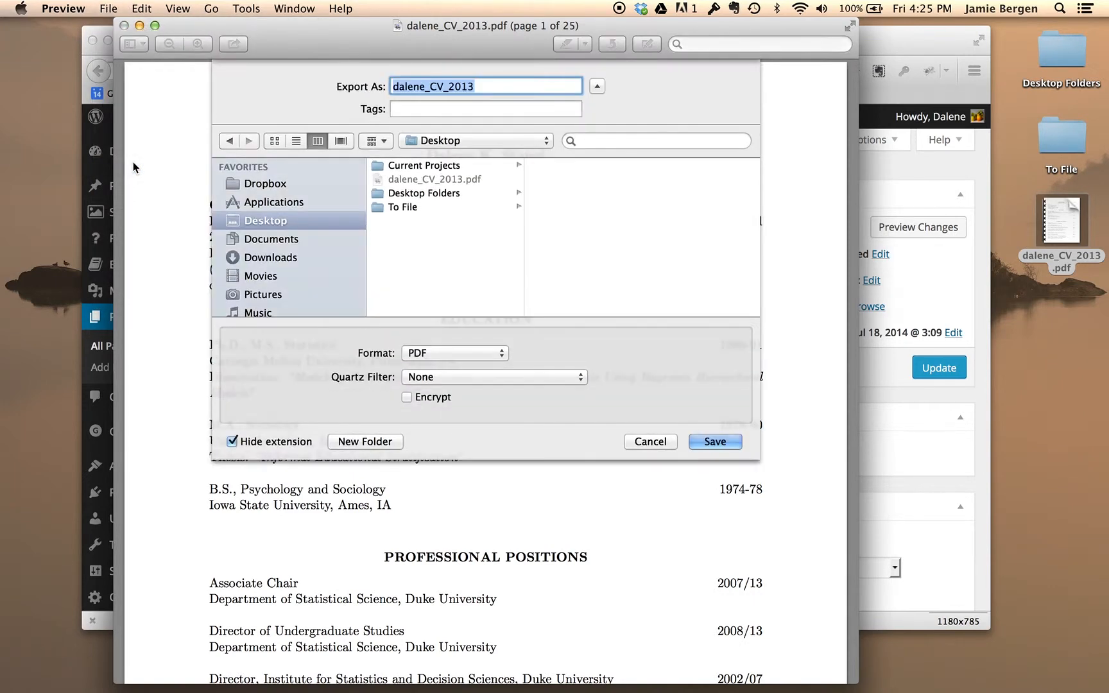
left_click(431, 350)
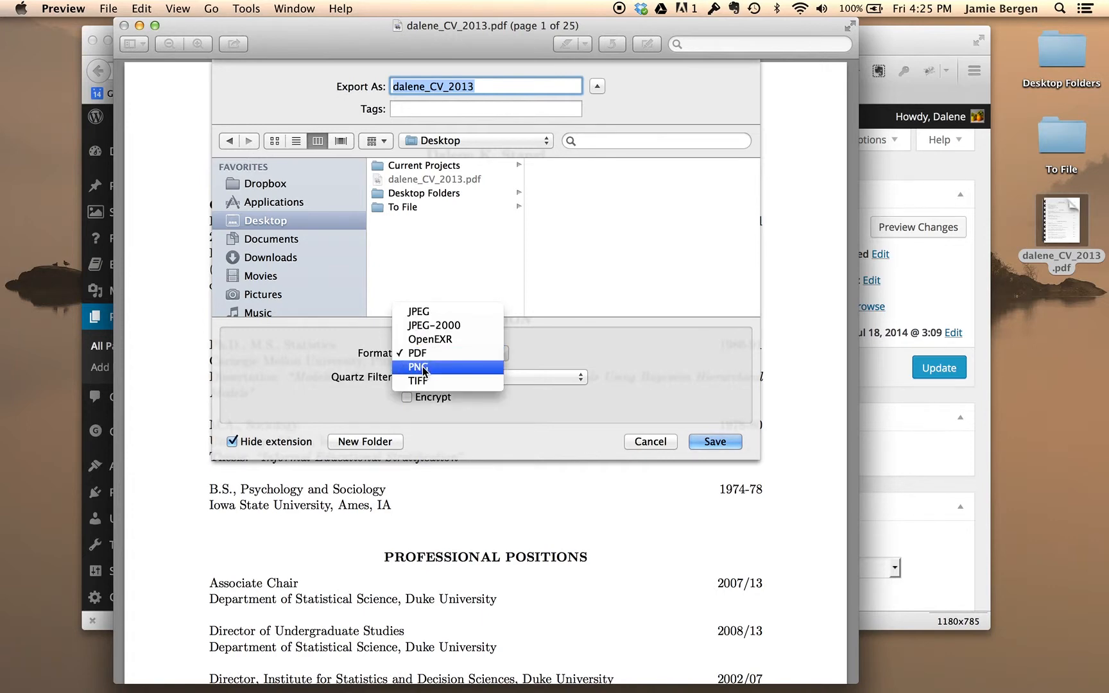
left_click(422, 366)
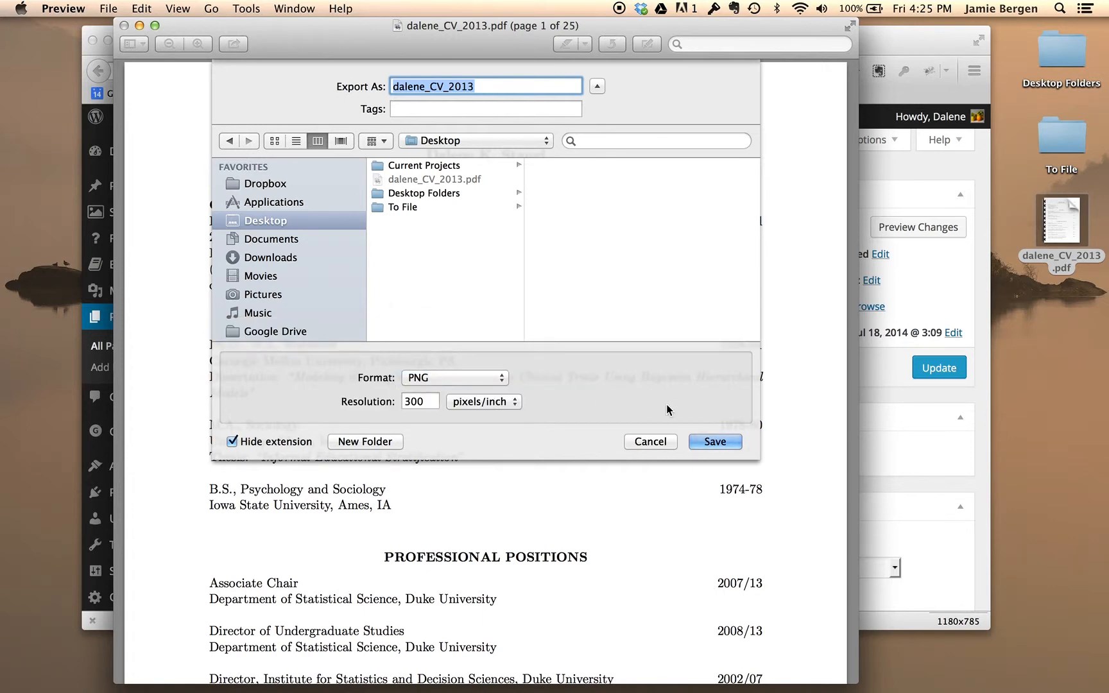
left_click(715, 442)
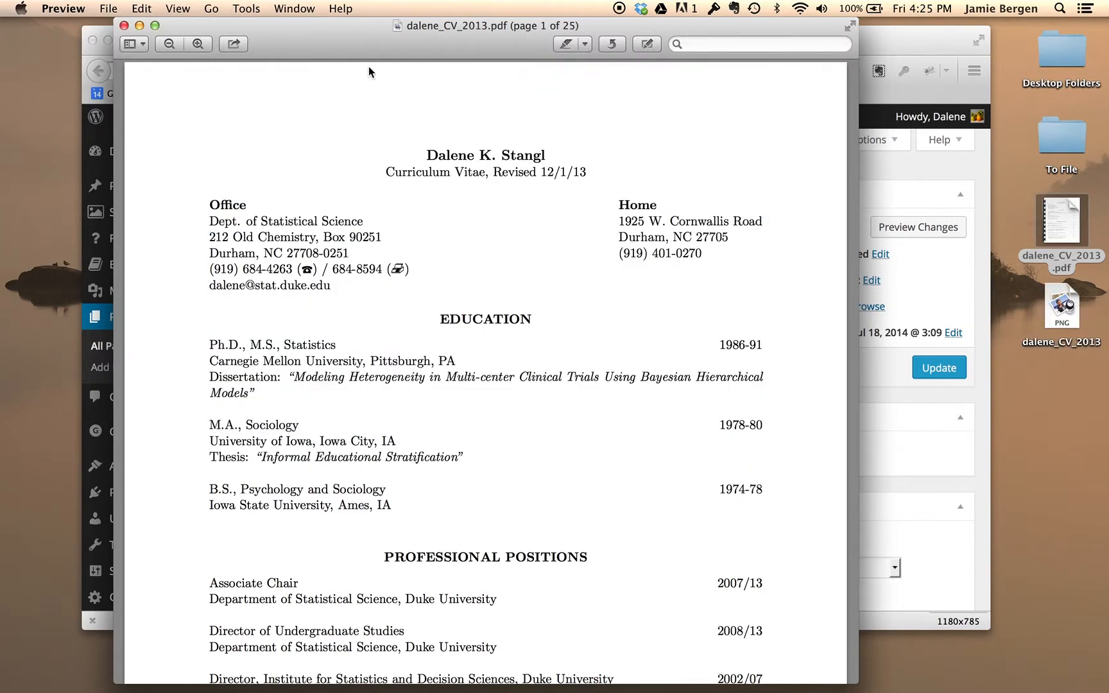
left_click(124, 25)
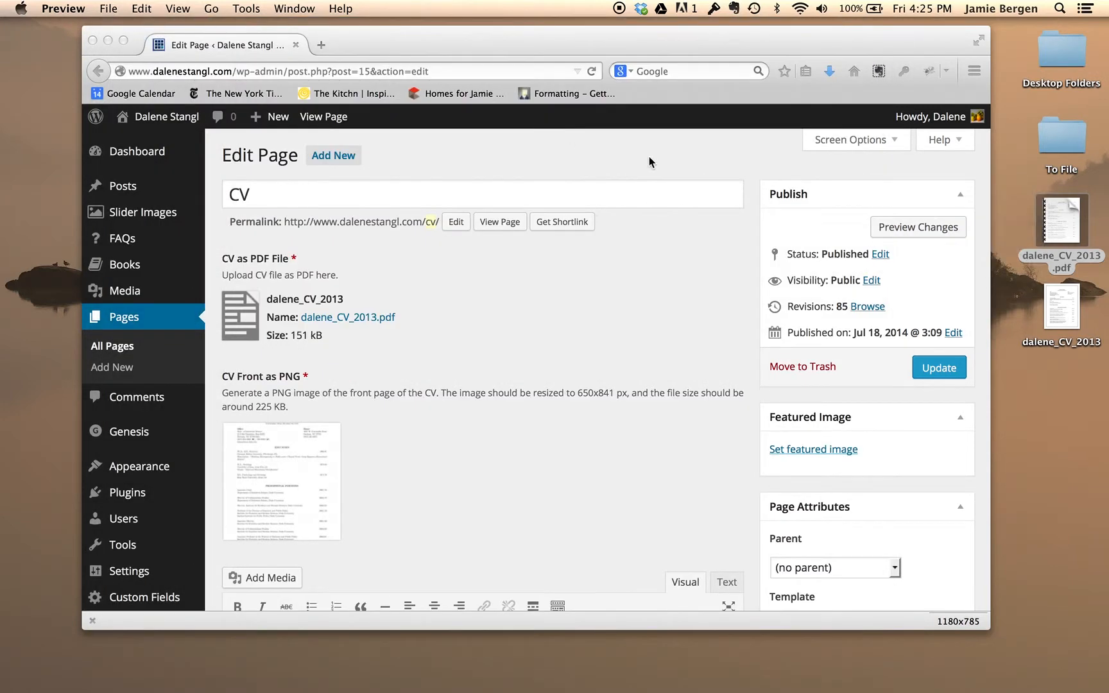
- Open the dalene_CV_2013 PNG from the desktop in Preview, view the CV's front page and close it
left_click(1061, 303)
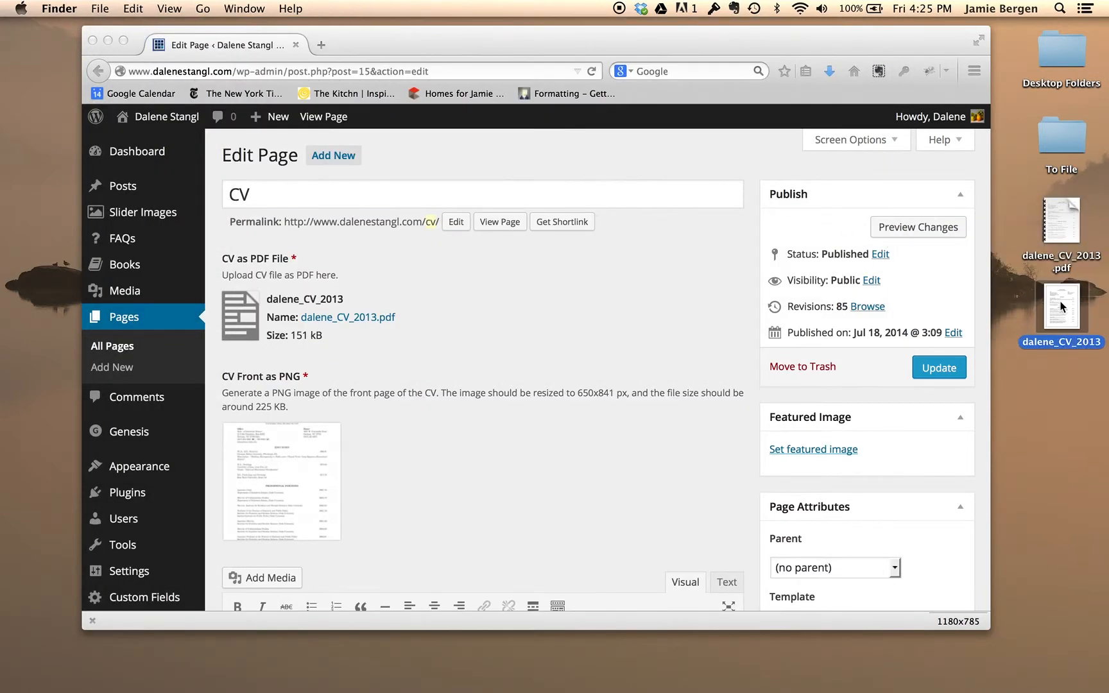
double_click(1060, 306)
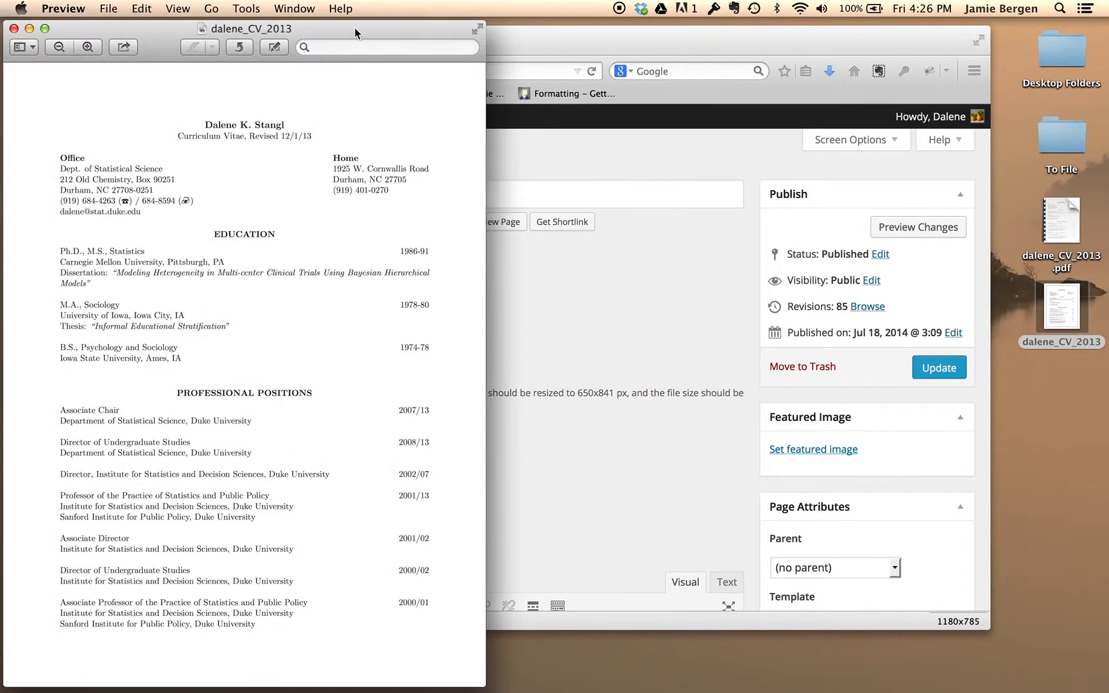
left_click_drag(354, 28, 448, 25)
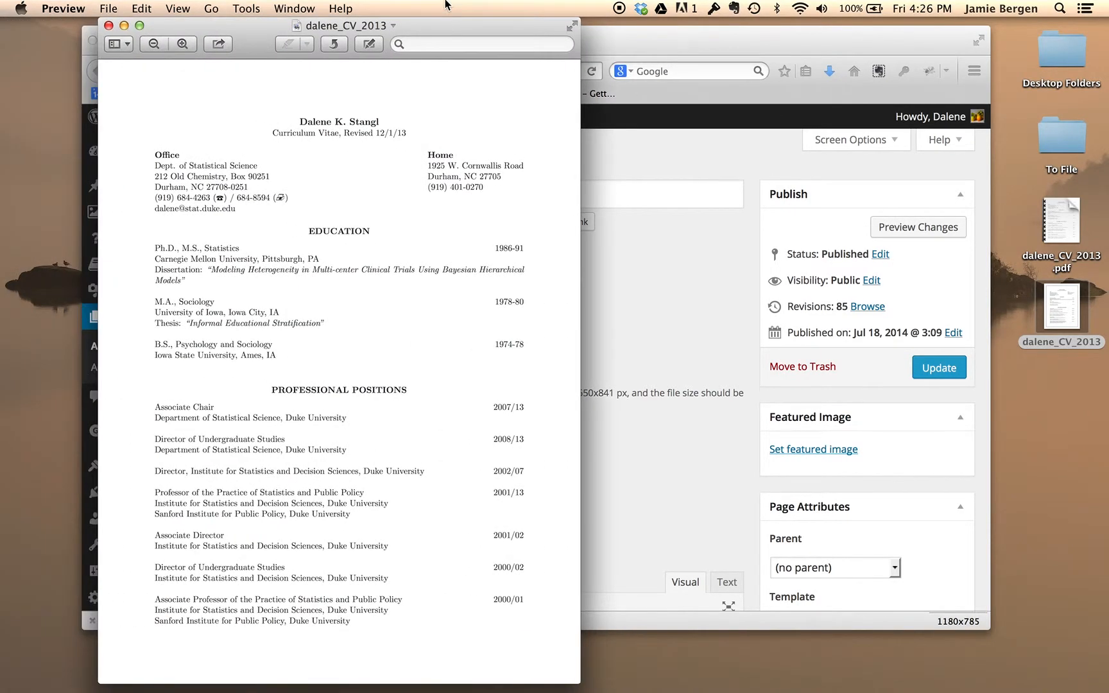
left_click(108, 25)
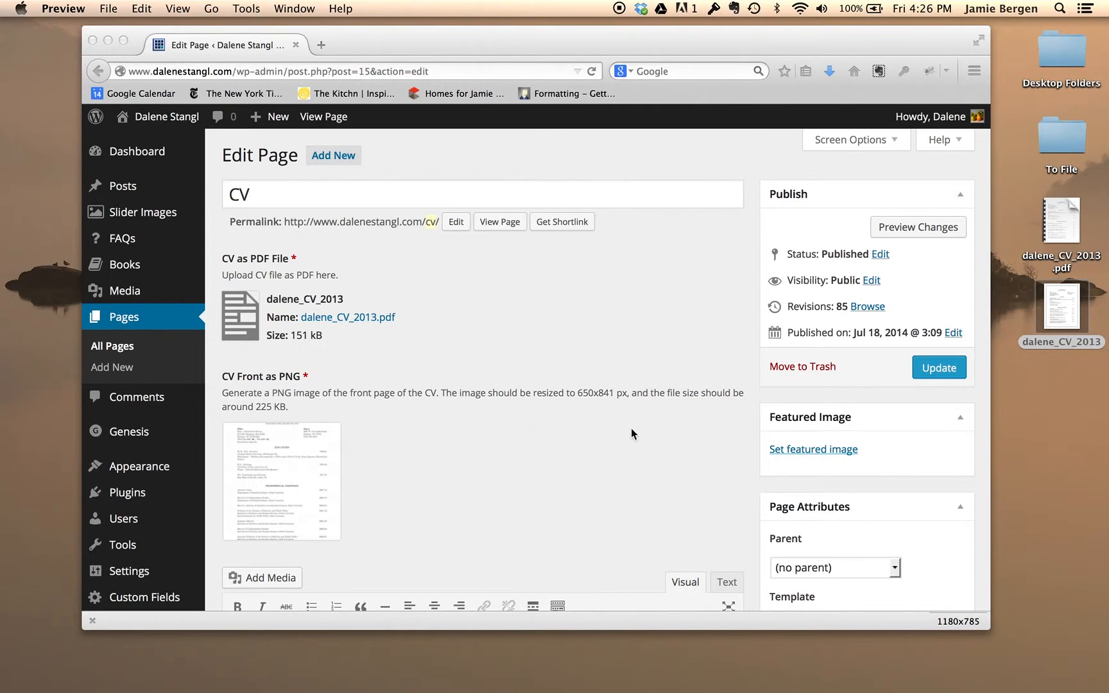
- Open the dalene_CV_2013 PNG in Preview, resize it proportionally to a width of 650 pixels and close it
double_click(1064, 304)
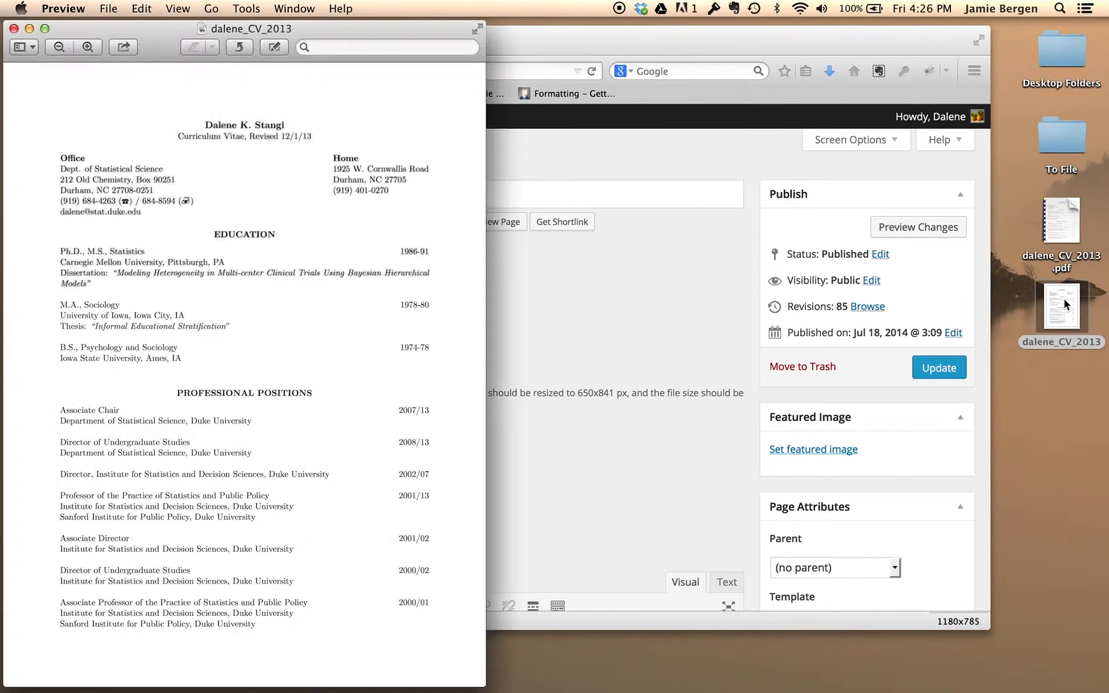
left_click_drag(397, 32, 590, 28)
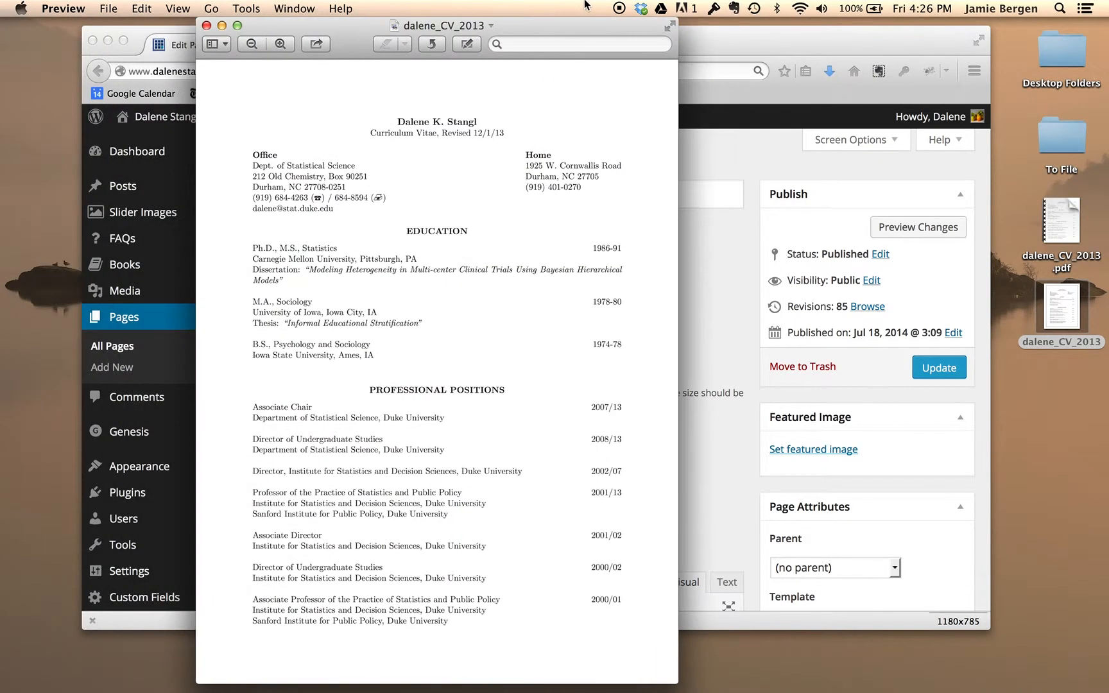
left_click(461, 42)
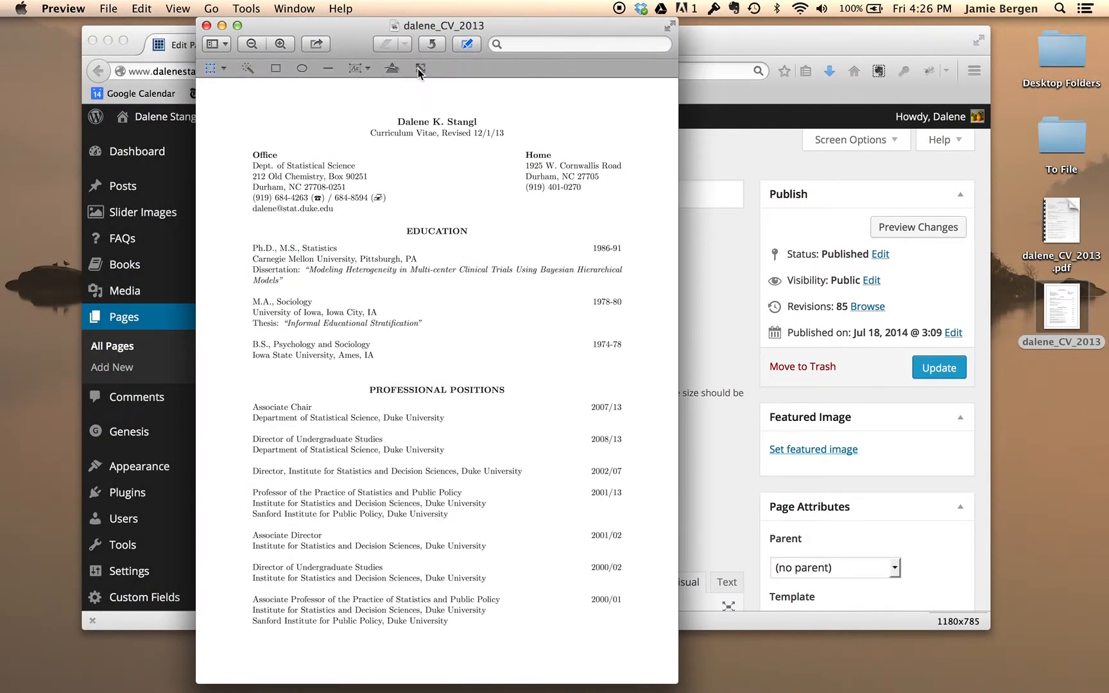
left_click(420, 68)
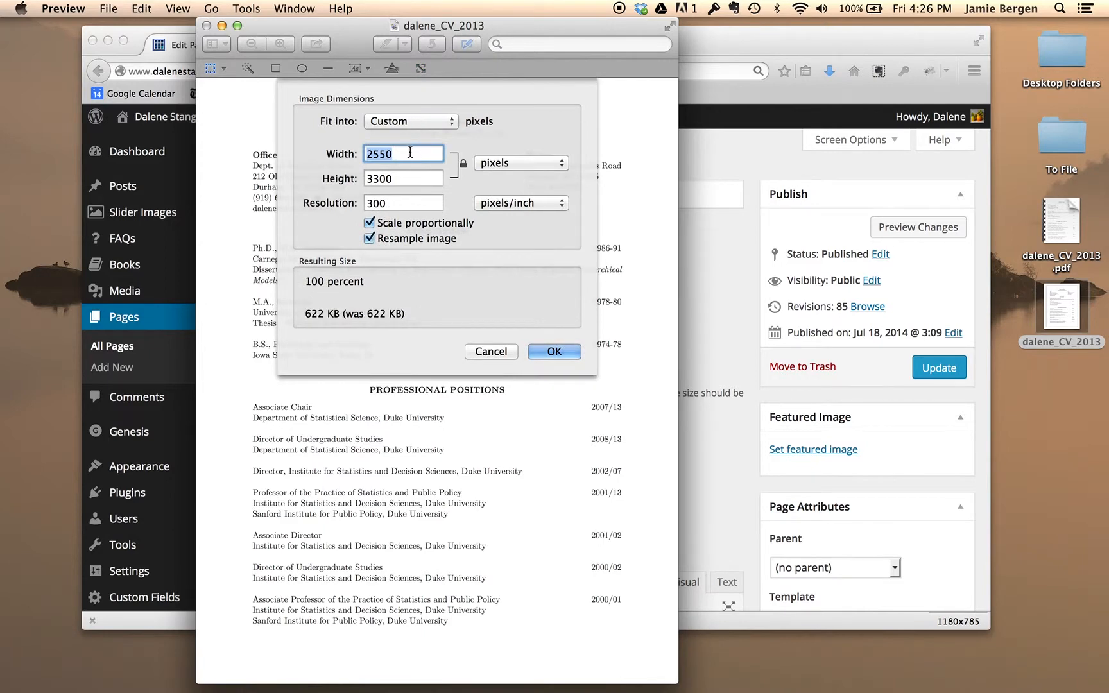
type("650")
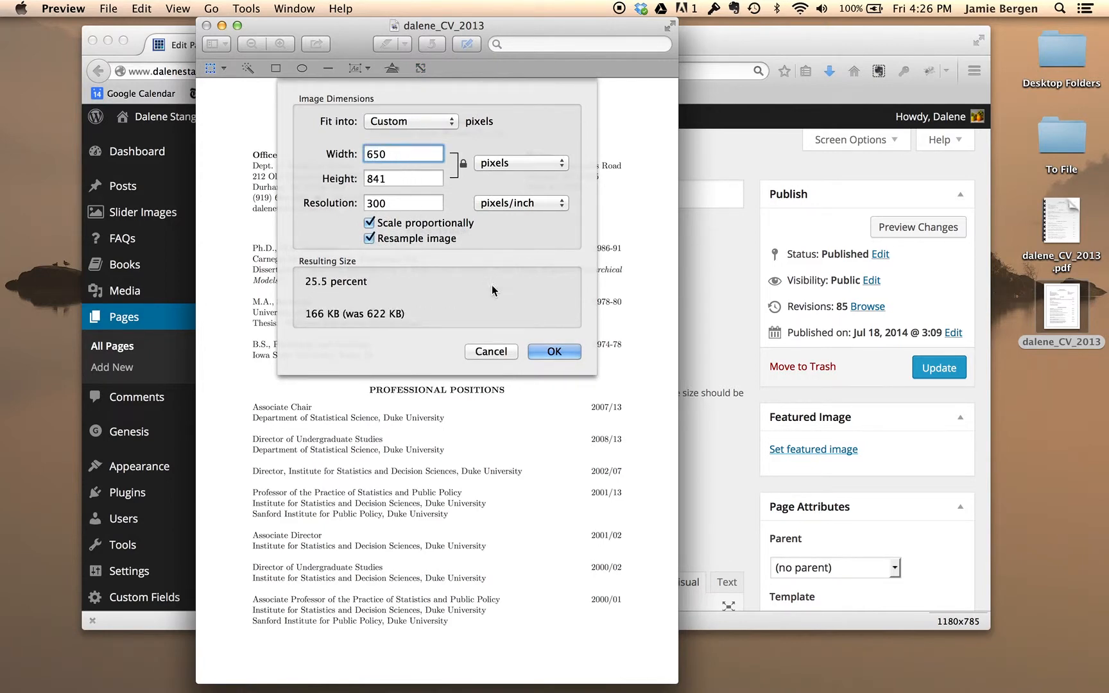
left_click(562, 351)
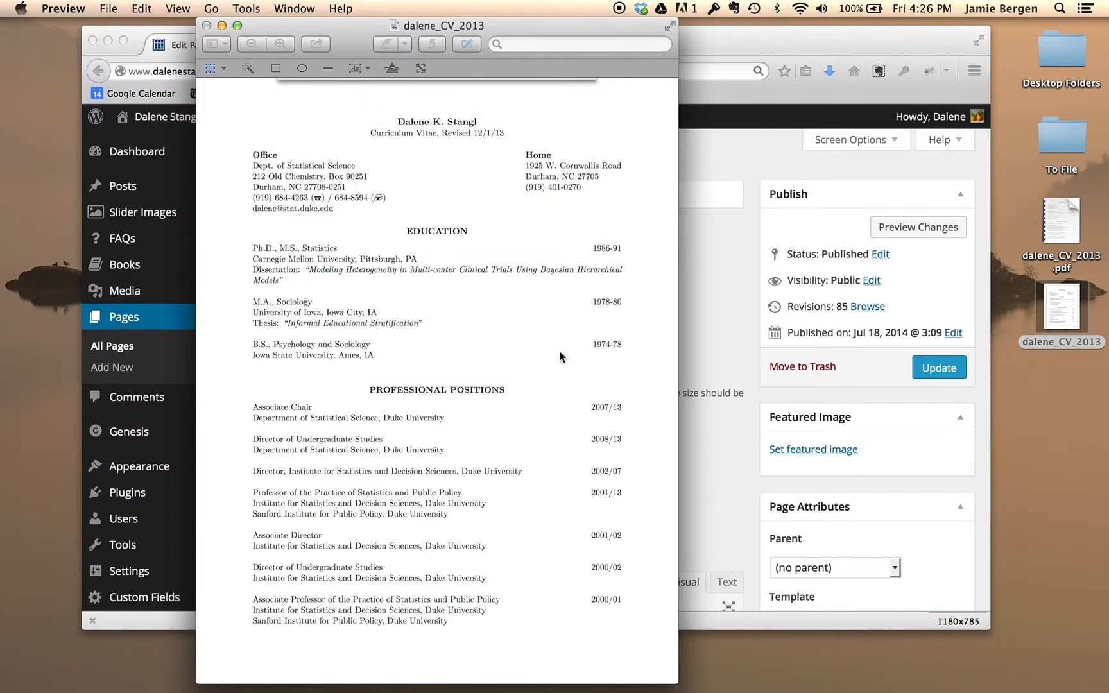
left_click(206, 26)
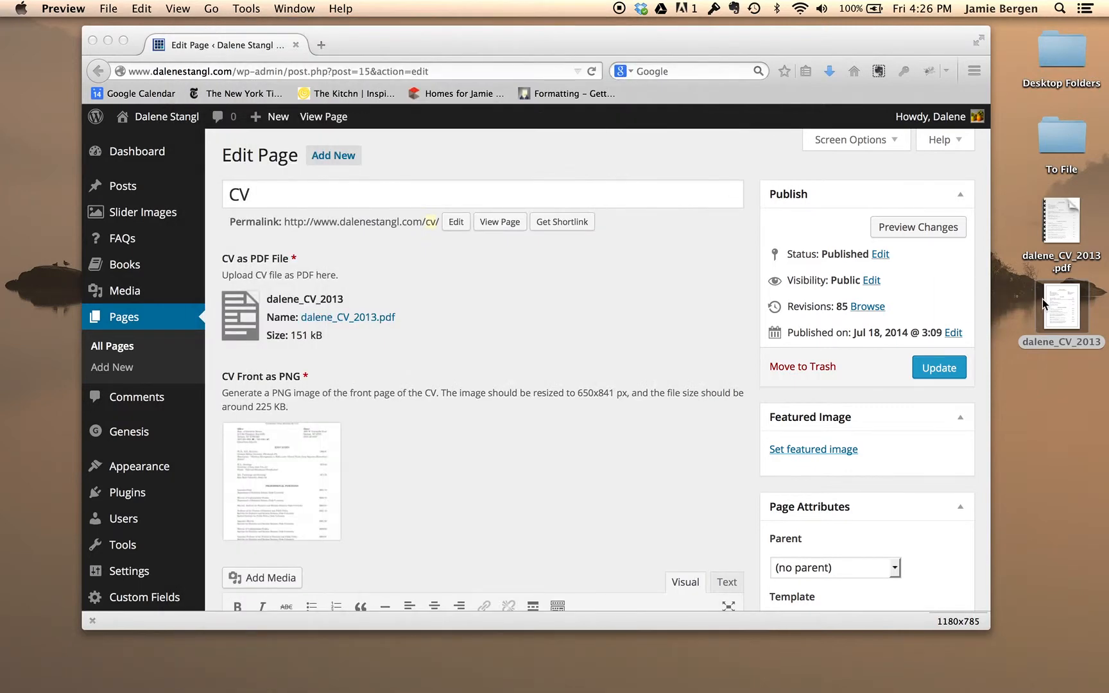
- Check the file size of the dalene_CV_2013 PNG in its file information and close the information window
right_click(1047, 298)
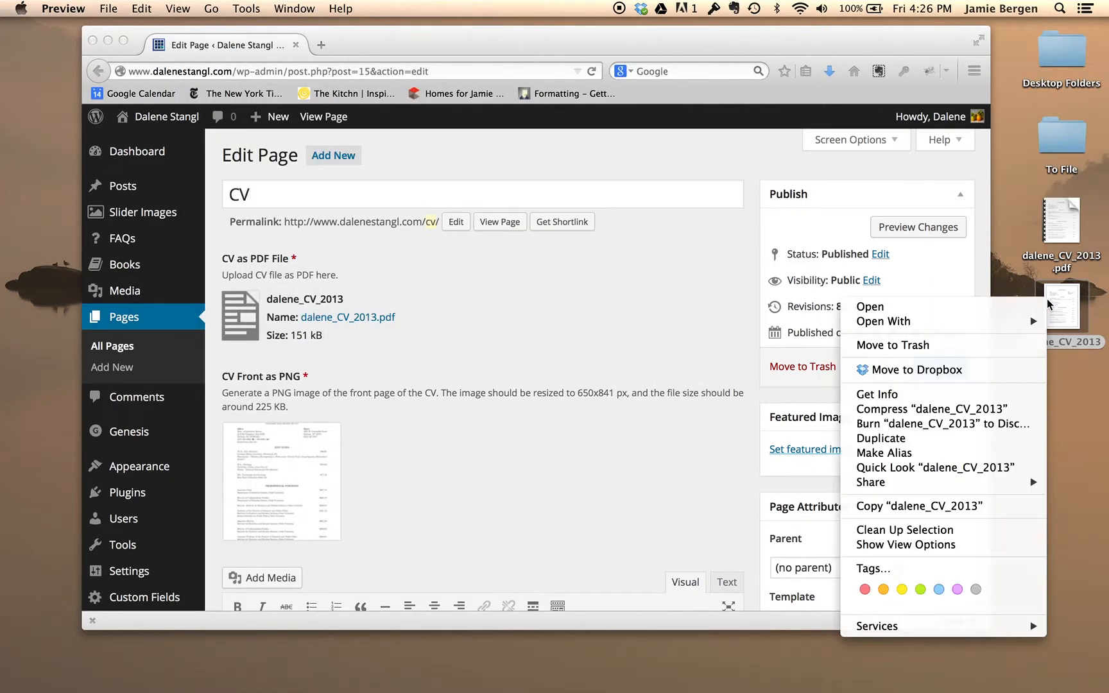
left_click(908, 392)
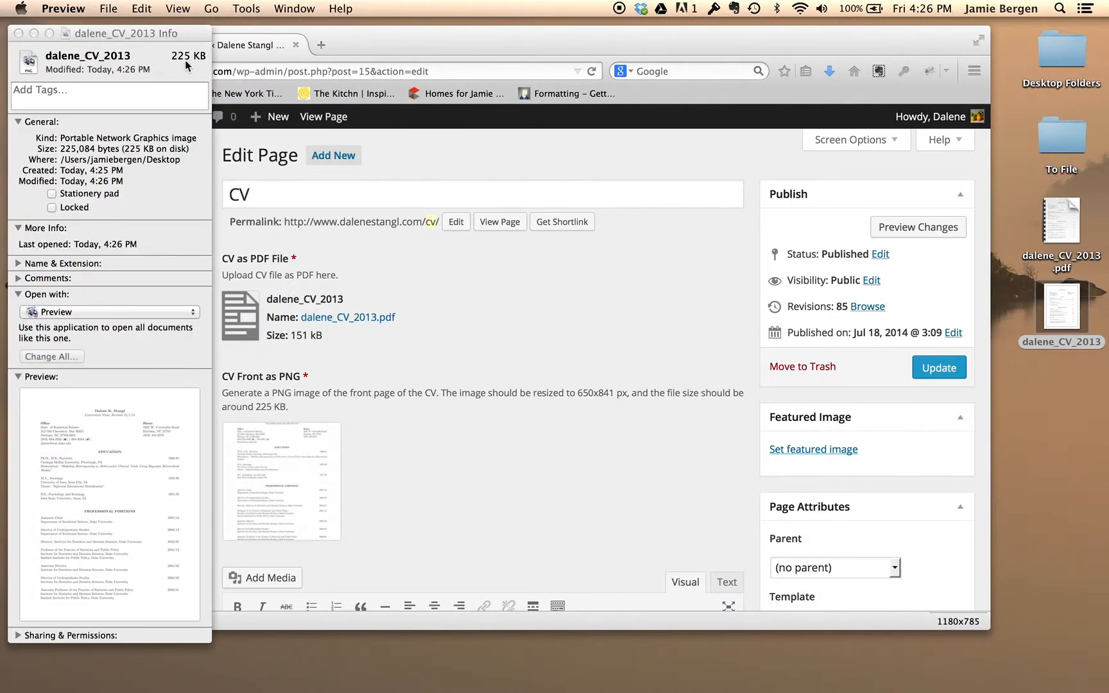
left_click(18, 34)
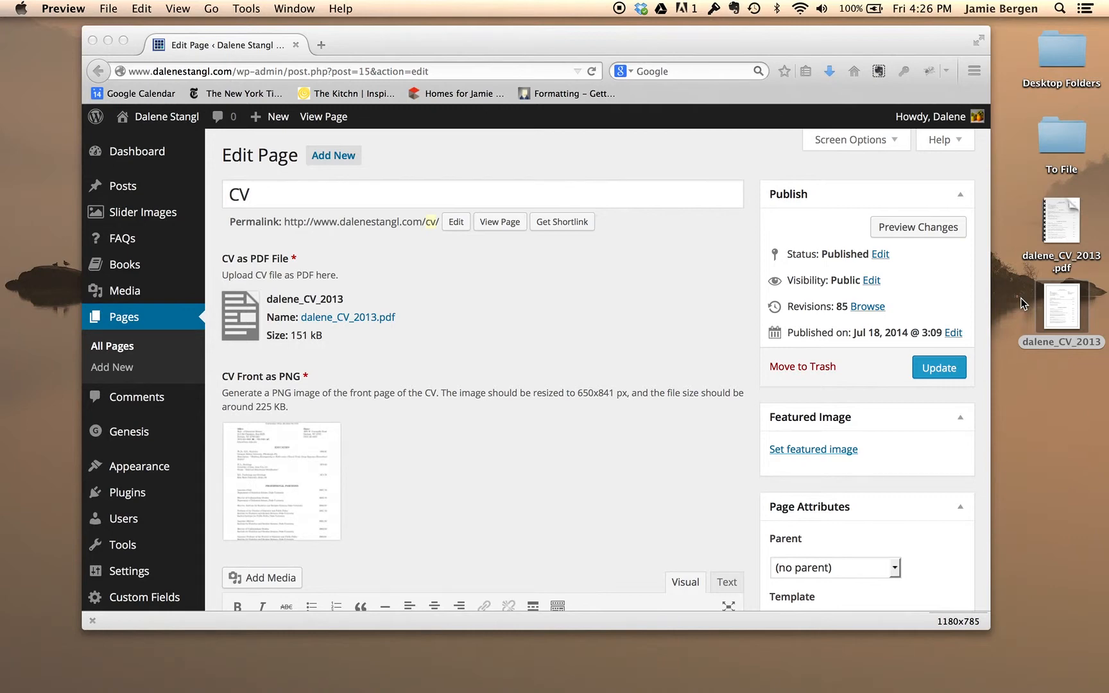
- Review the CV page's front image and the captioned pictures in its content editor
scroll(630, 389, "down", 1)
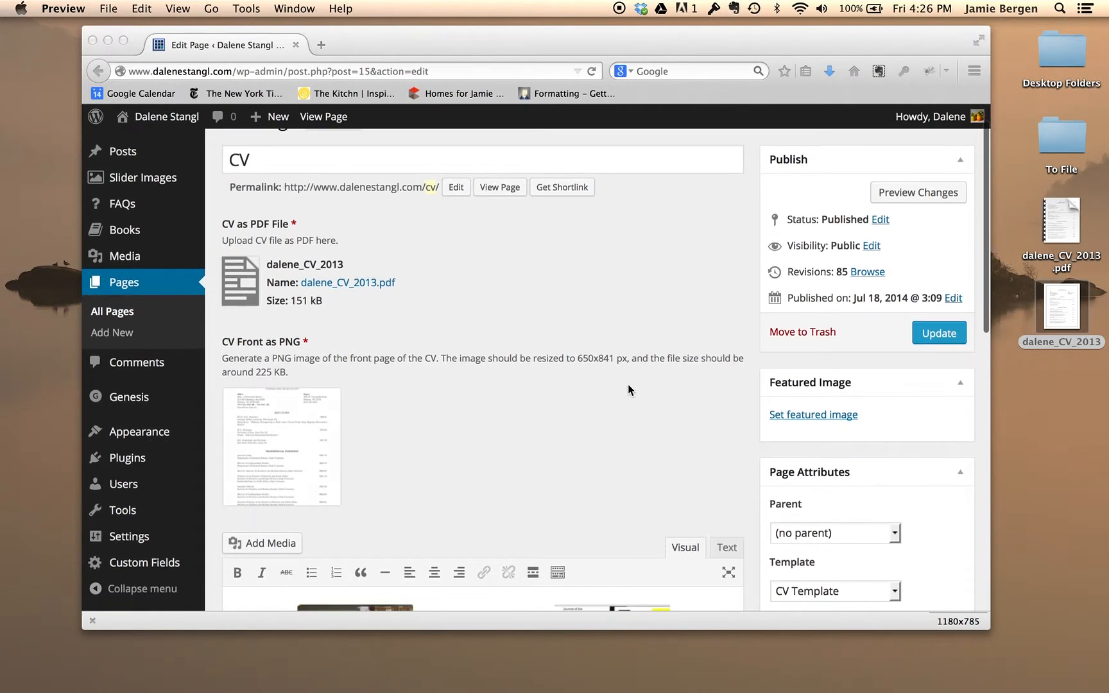
scroll(630, 389, "down", 2)
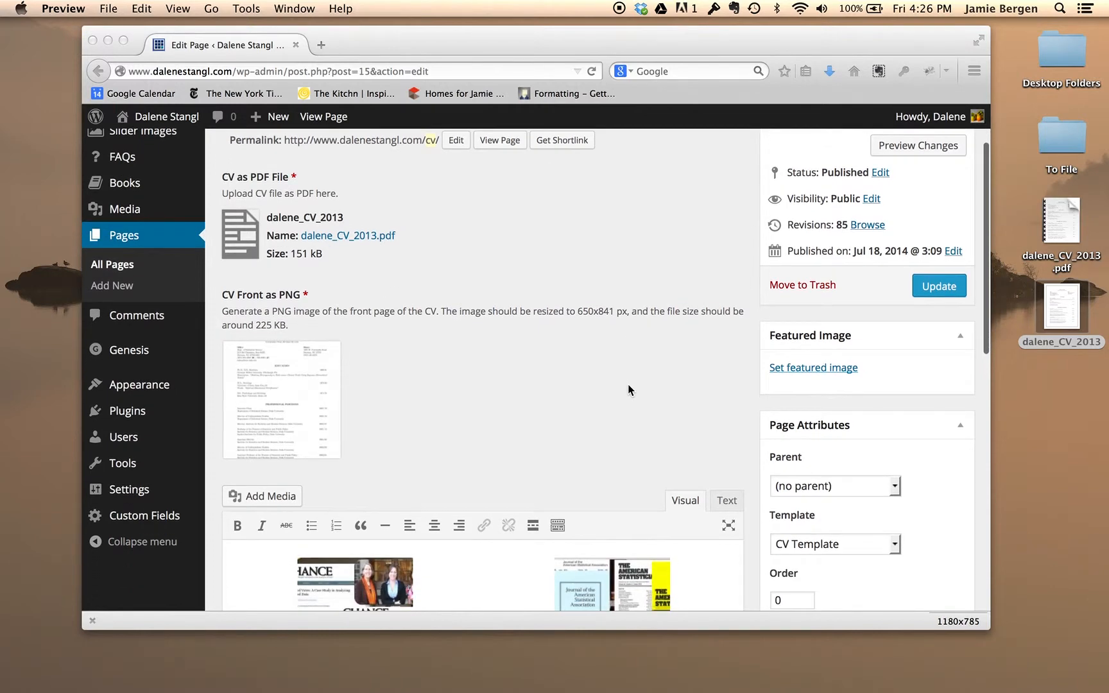
scroll(629, 389, "down", 4)
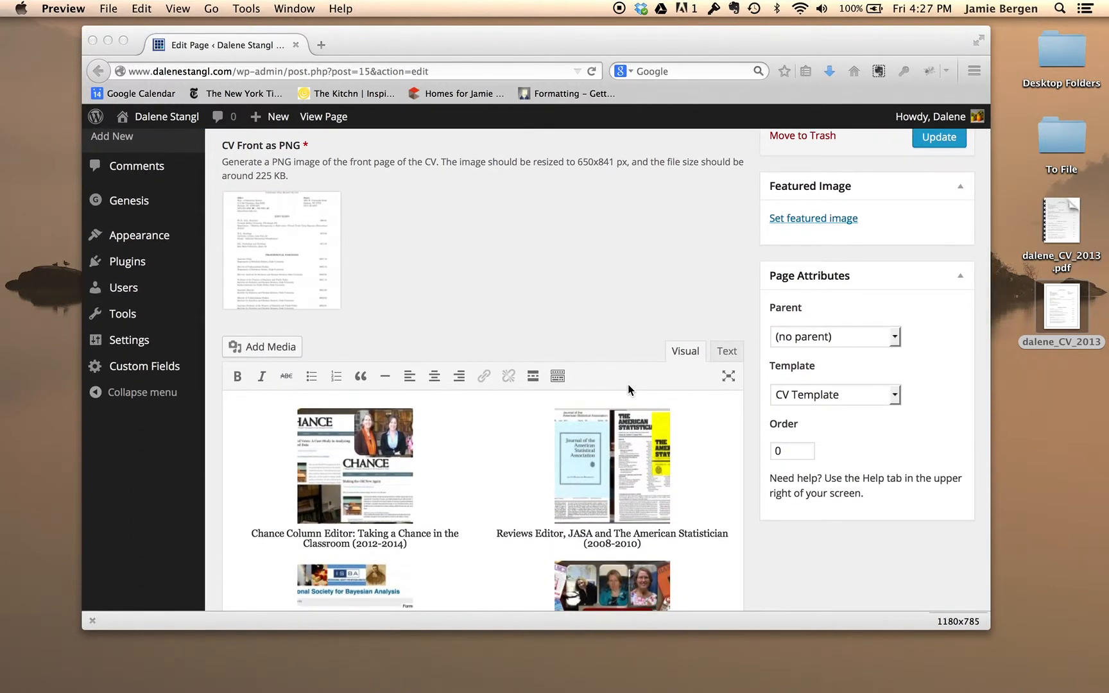
scroll(627, 384, "down", 4)
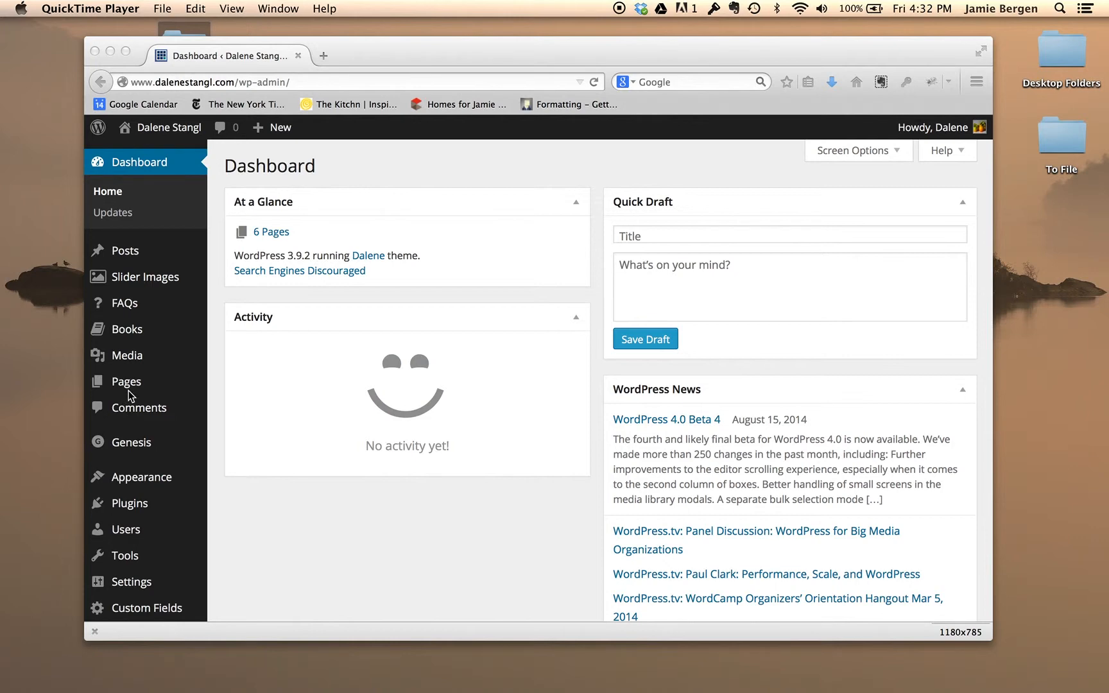
- Show the list of FAQs in the admin and open "When is the next Conference Celebrating Women in Statistics?" for editing
left_click(131, 306)
left_click(132, 306)
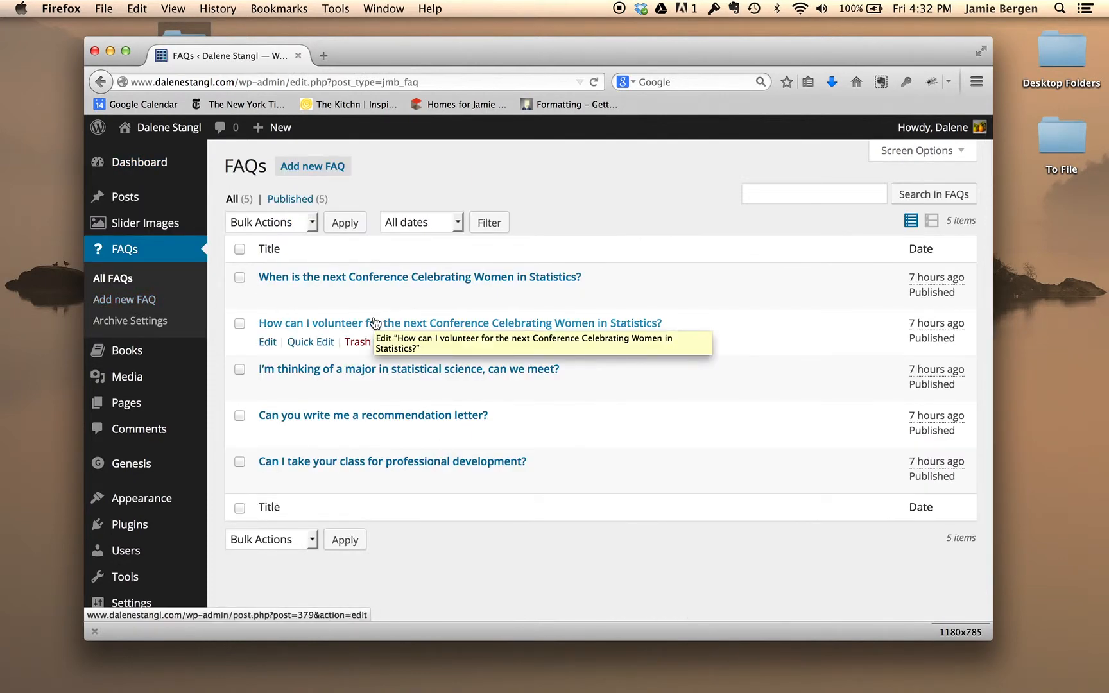
left_click(408, 278)
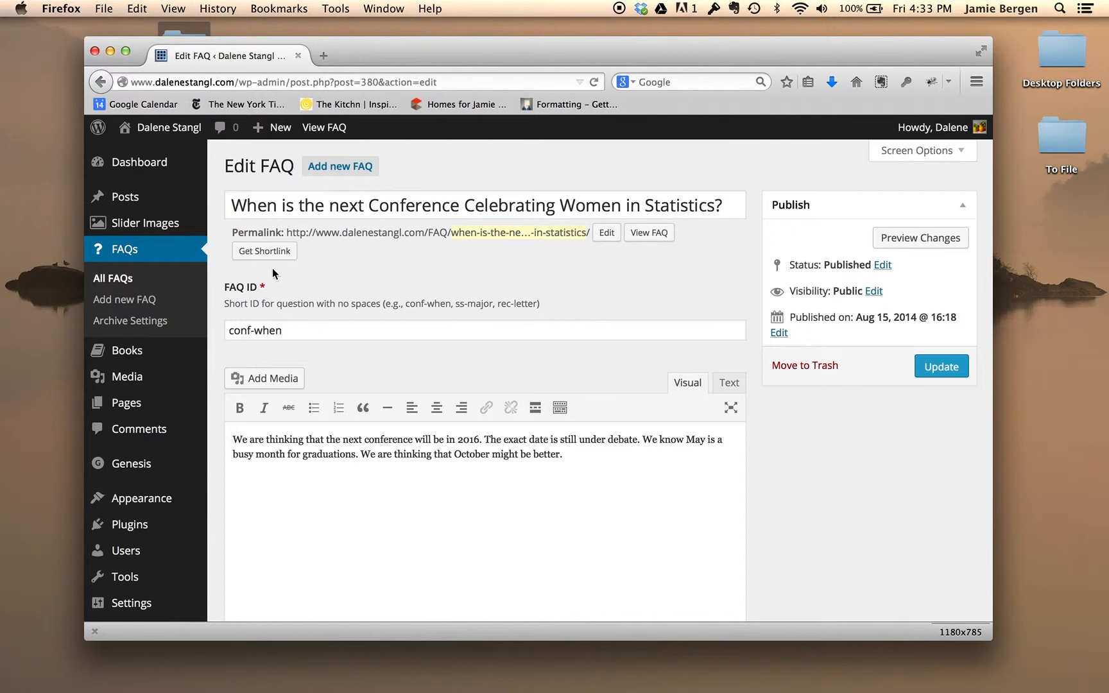
- Visit the live site's home page and open the FAQ about meeting to discuss a statistical science major
left_click(174, 129)
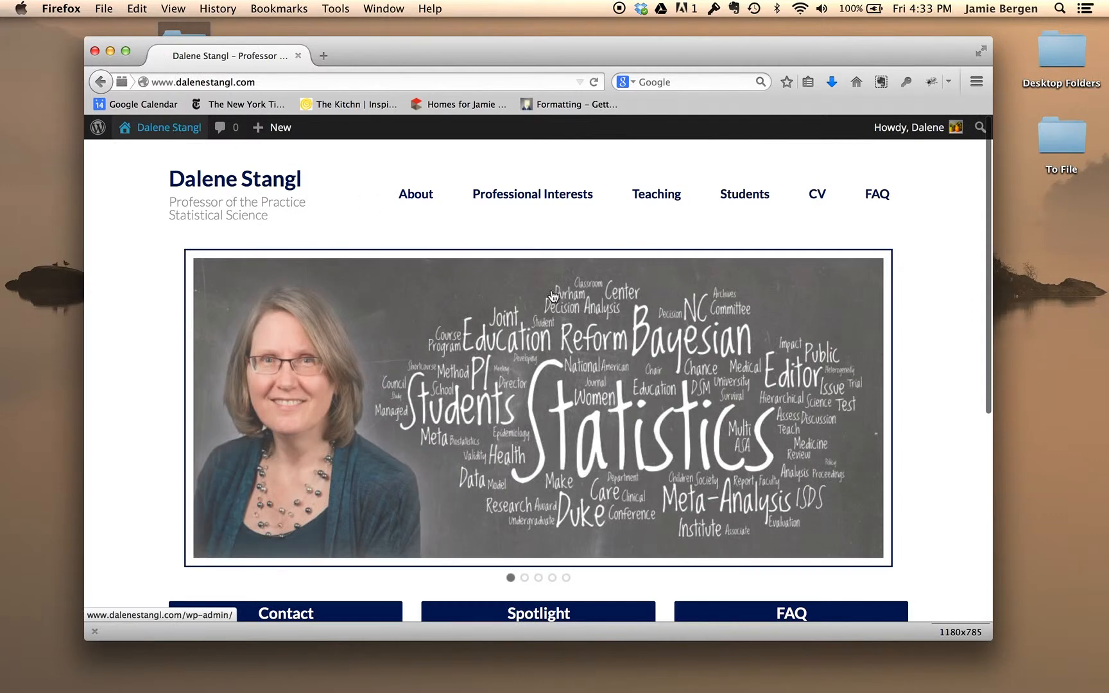
scroll(912, 266, "down", 10)
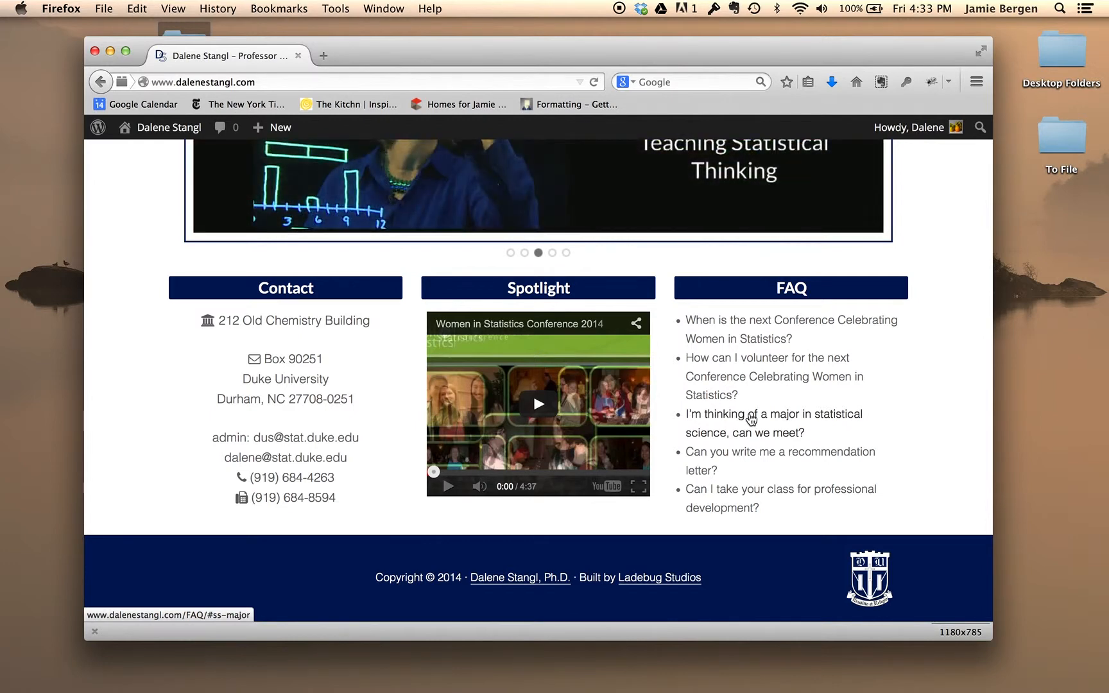
left_click(751, 420)
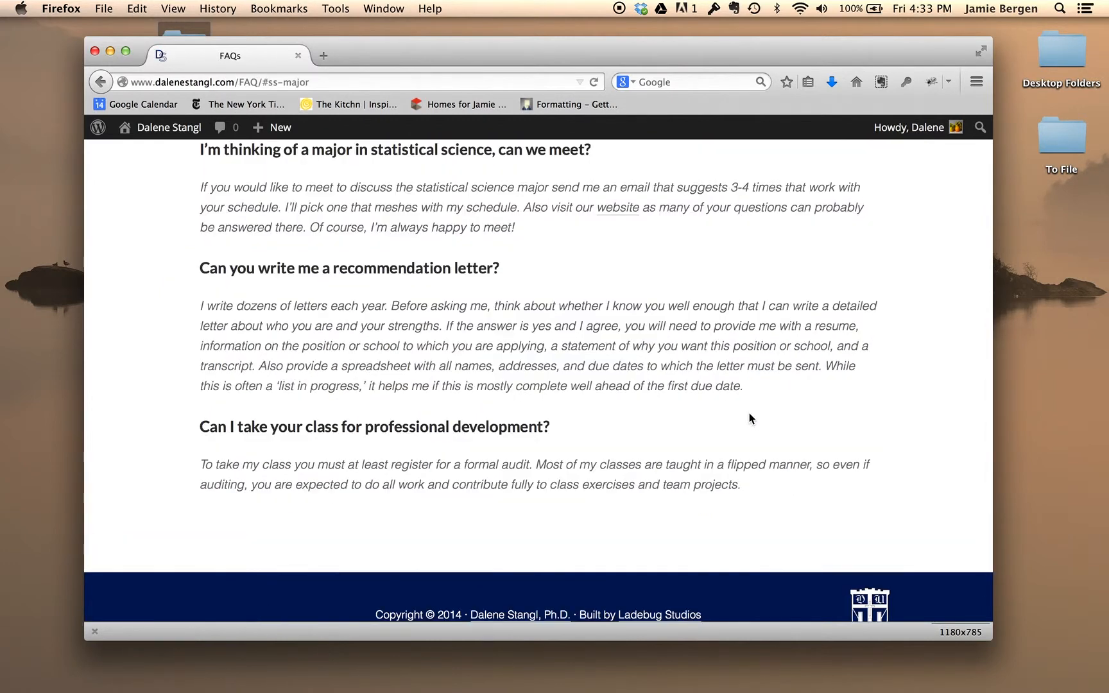